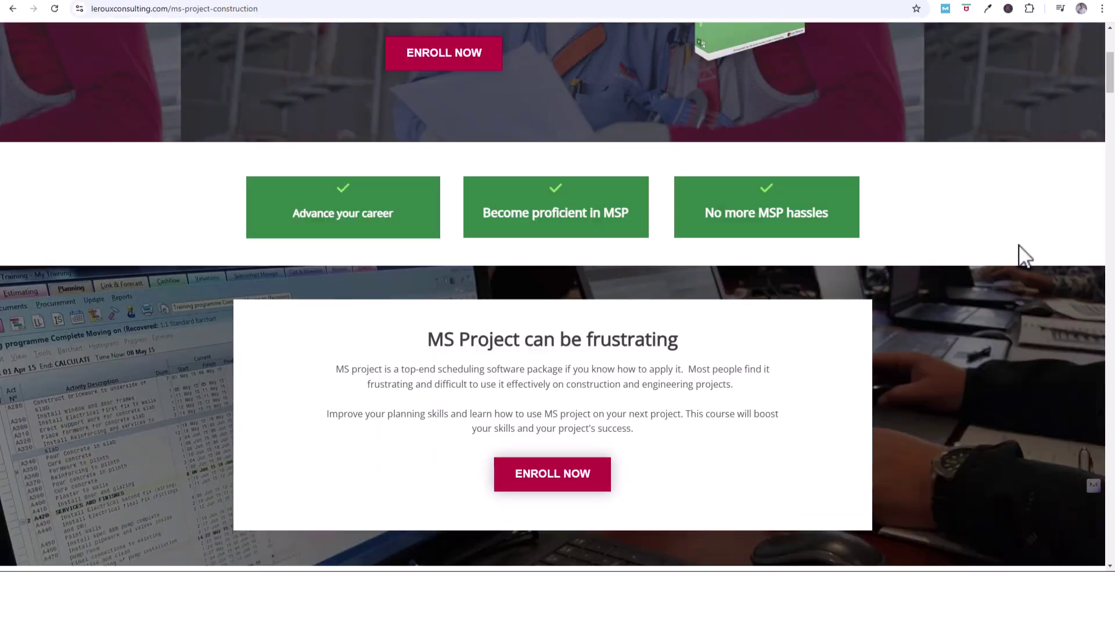
scroll(1023, 250, down, 1)
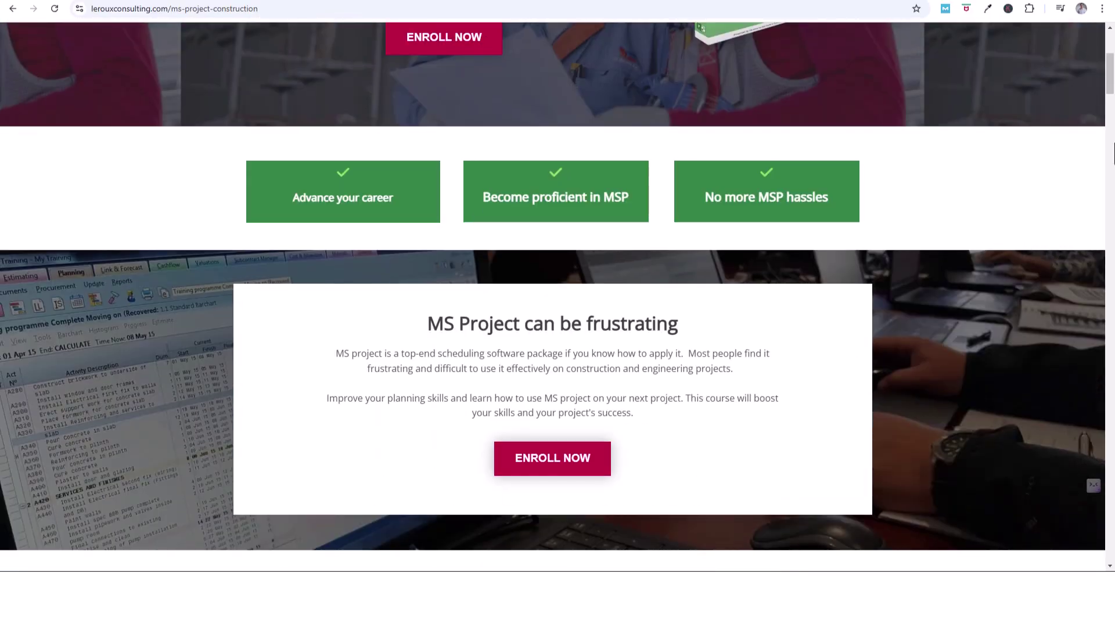
drag(1108, 88, 1112, 536)
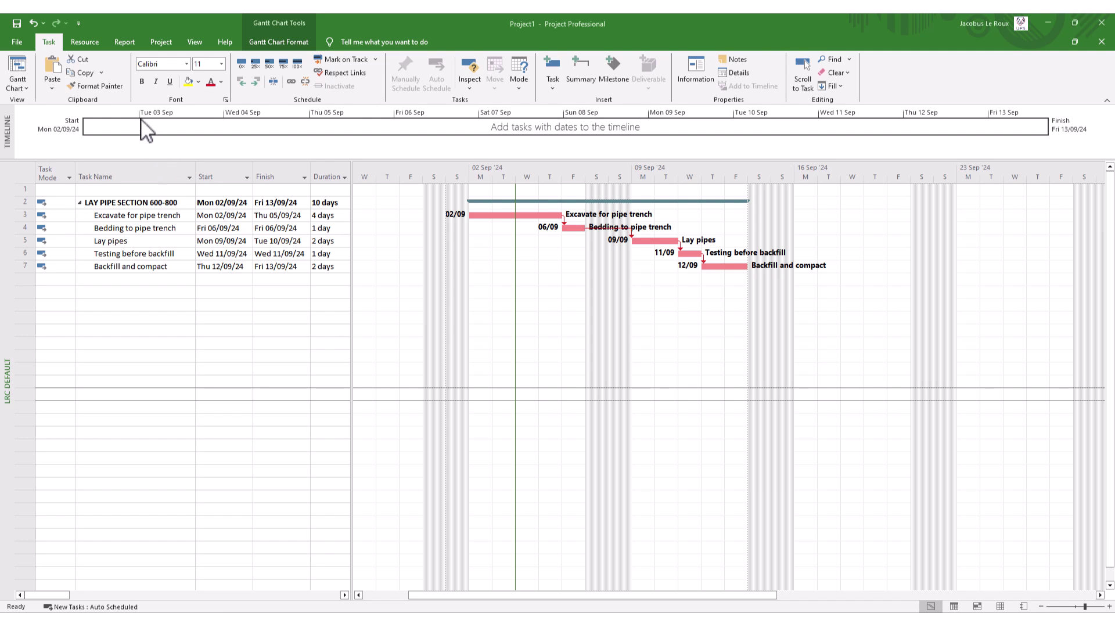
- Review the project's calendar options in the Schedule category of Project Options and close the dialog
click(19, 42)
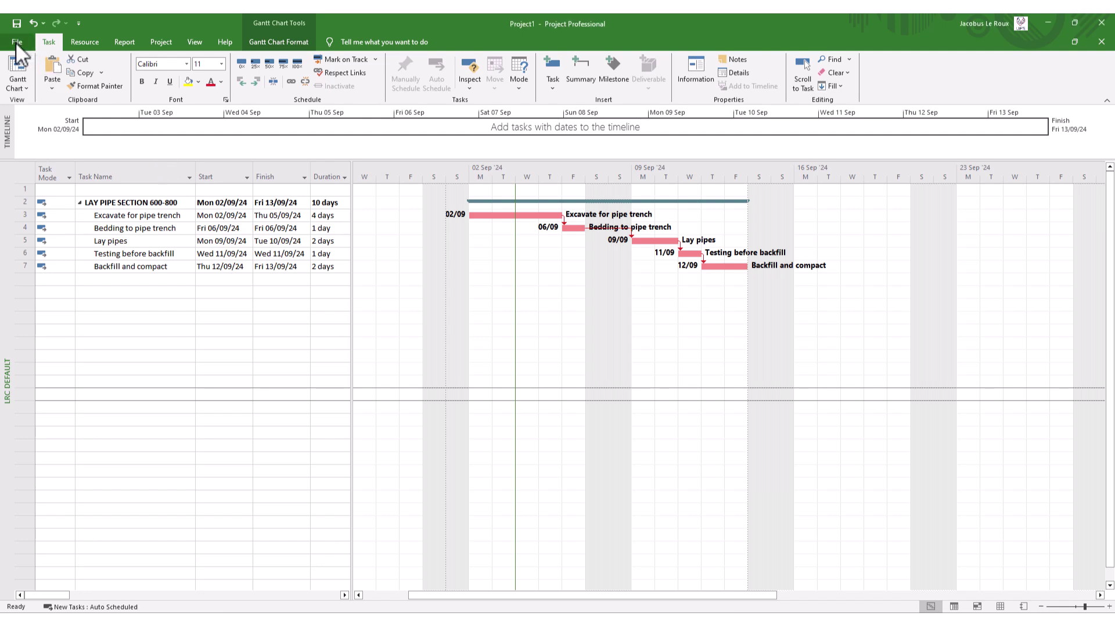
click(32, 592)
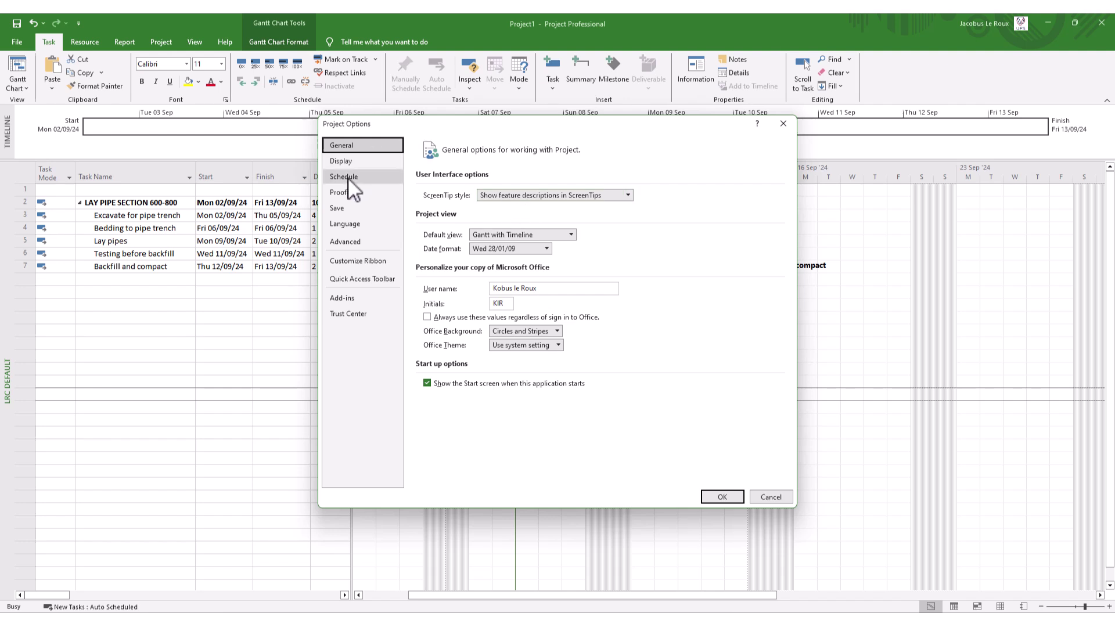
click(347, 177)
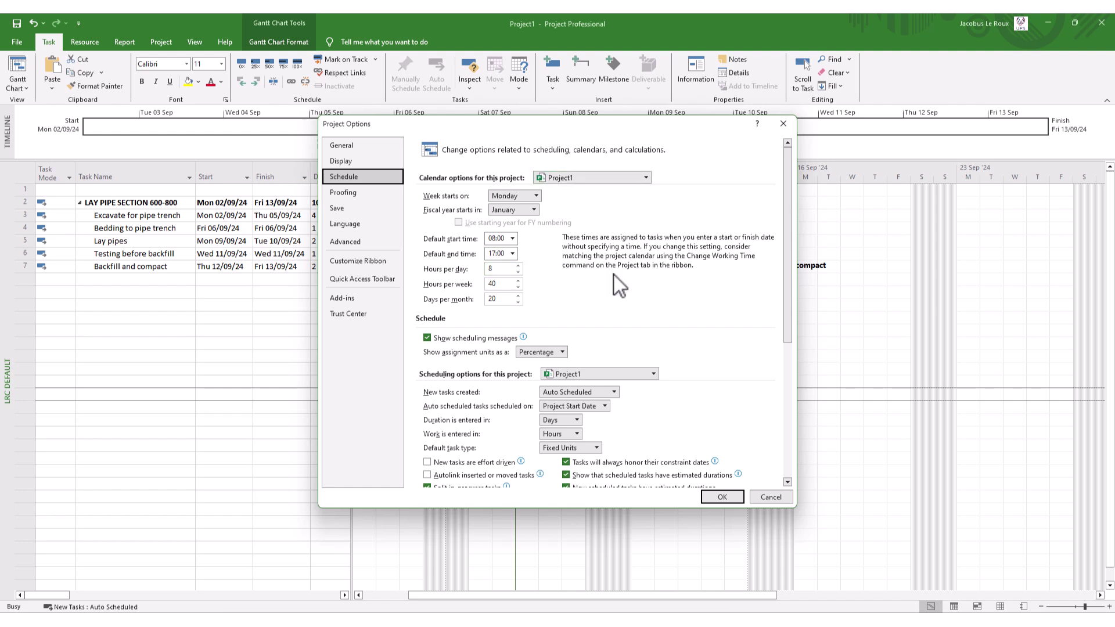
click(730, 497)
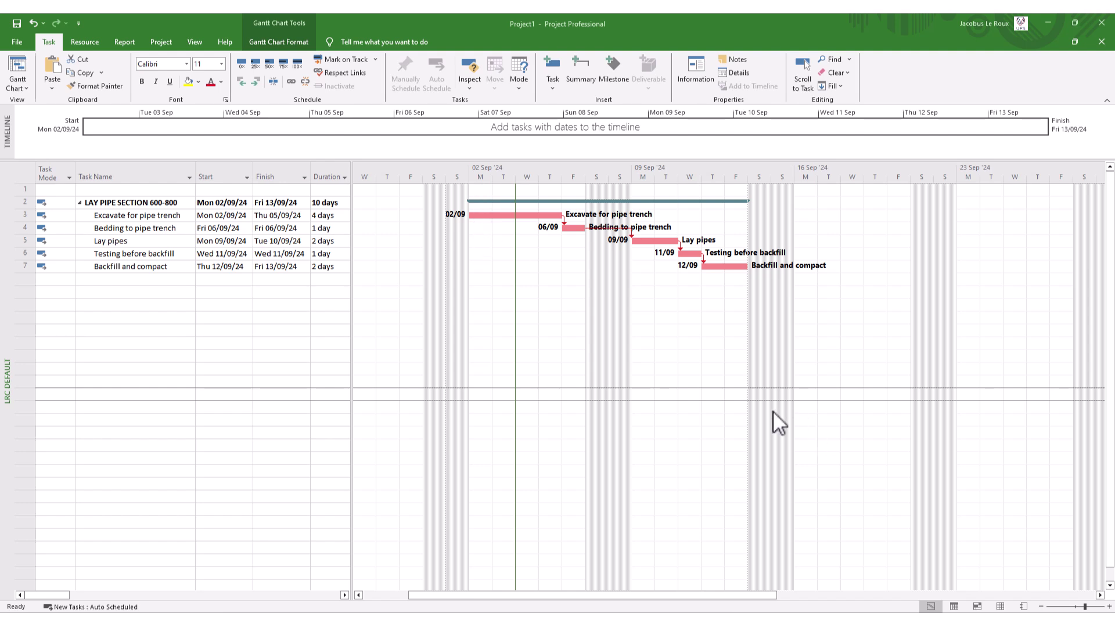
- Examine the daily working hours and lunch break of the Excavate for pipe trench bar at an hourly timescale, then return to the daily overview
drag(691, 600, 646, 596)
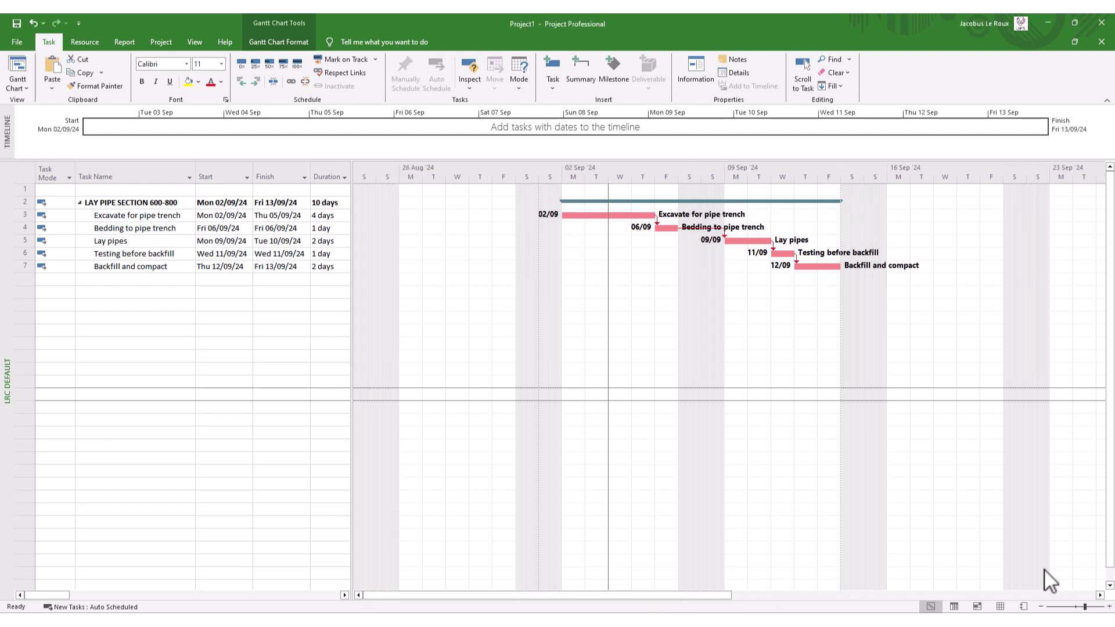
click(1110, 606)
click(1110, 606)
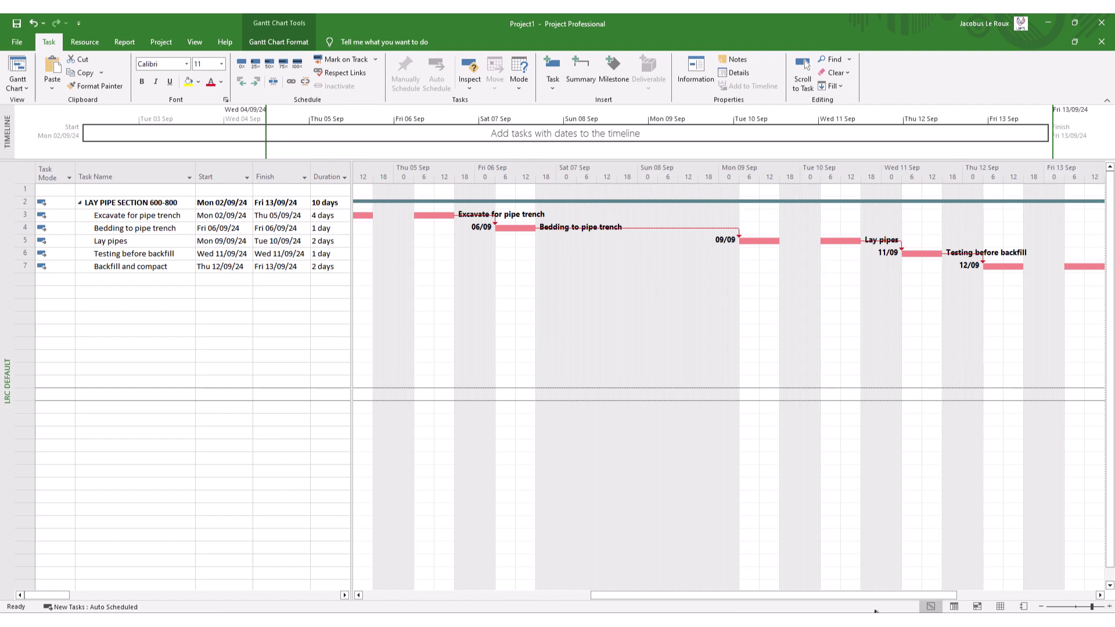
drag(858, 604, 622, 591)
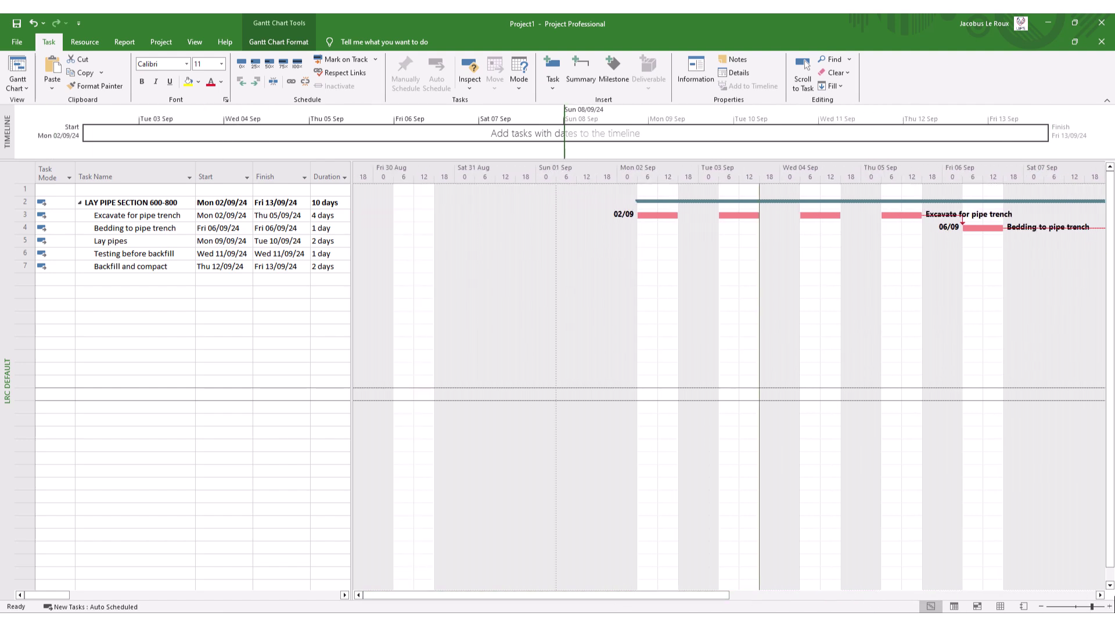
click(1110, 606)
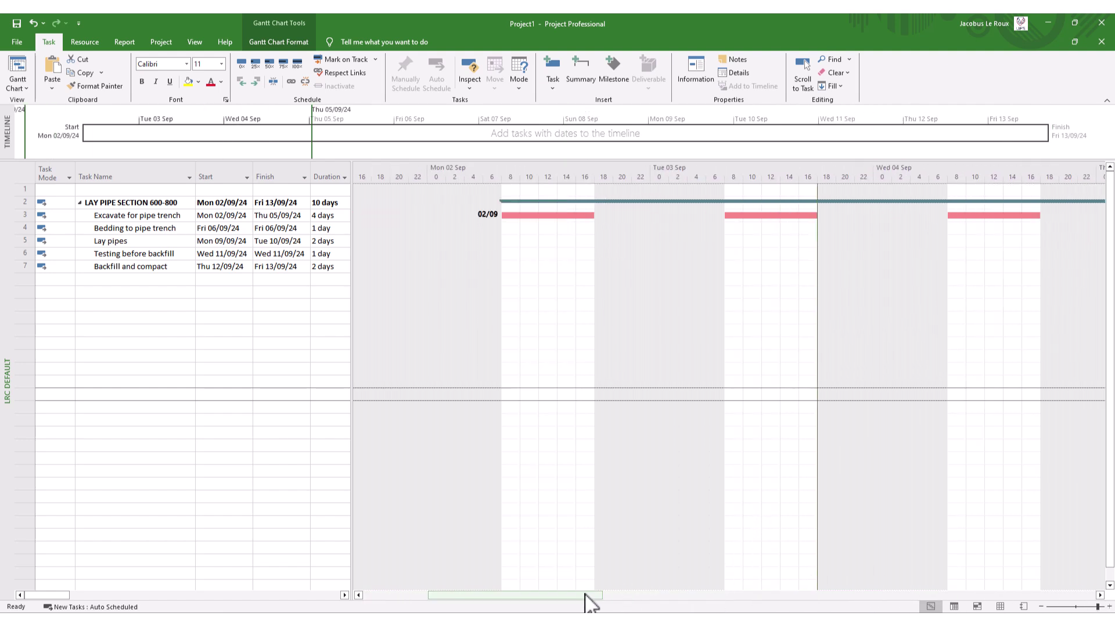
drag(590, 600, 572, 601)
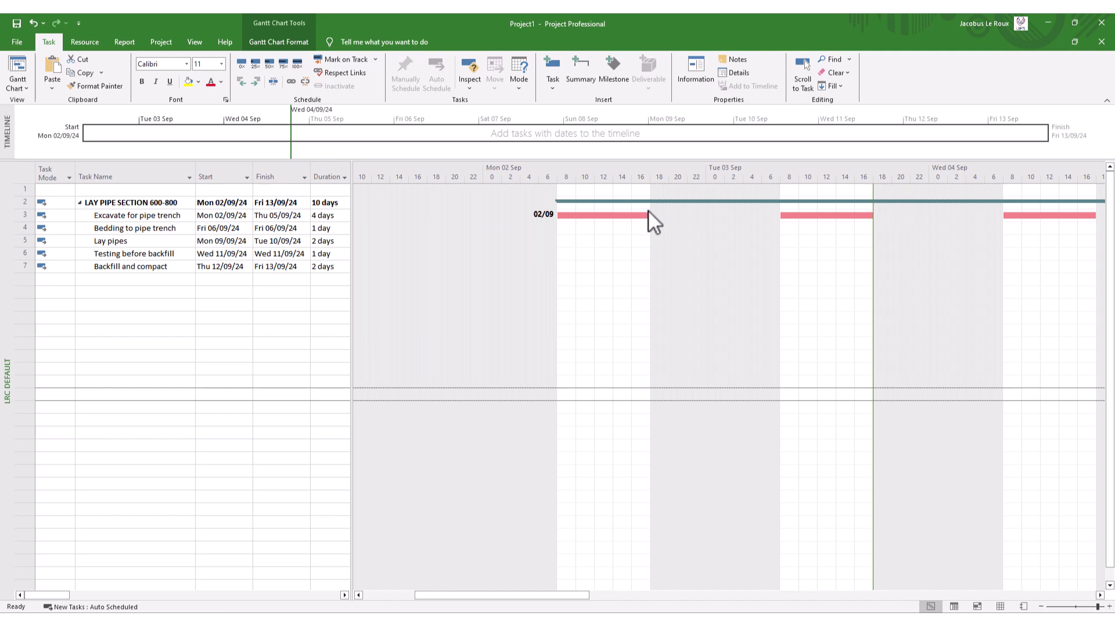
click(1109, 607)
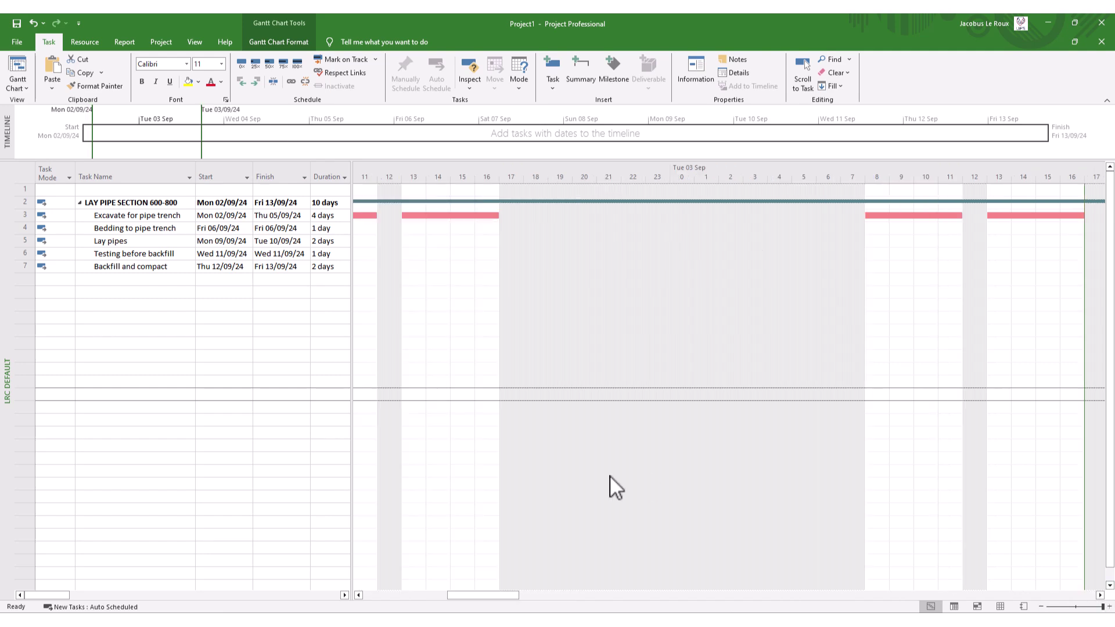
drag(515, 596, 468, 602)
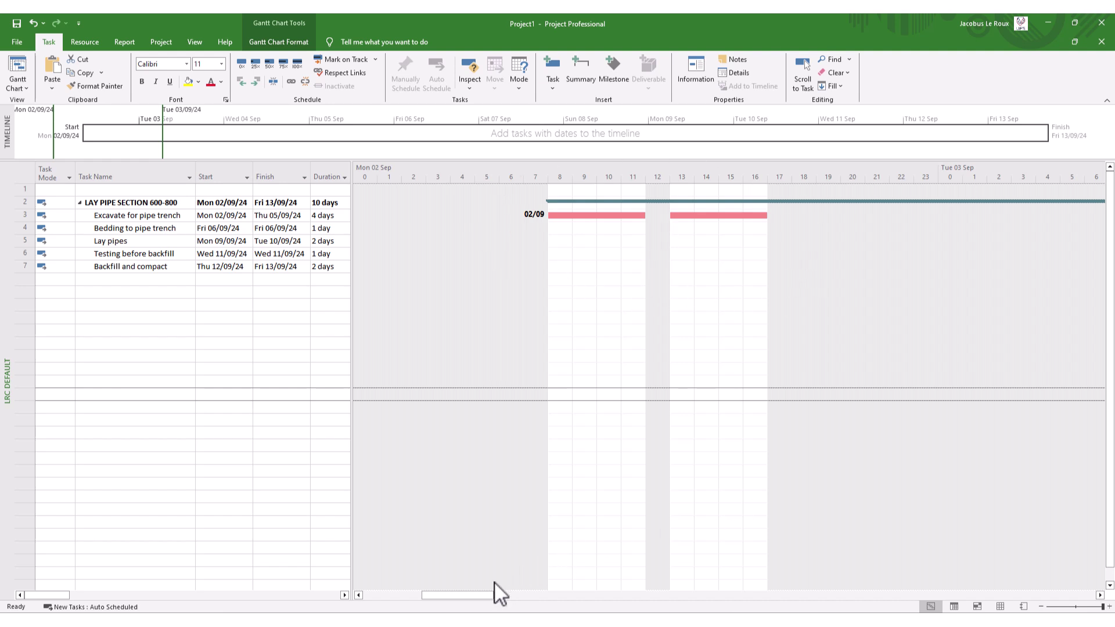
drag(476, 596, 593, 600)
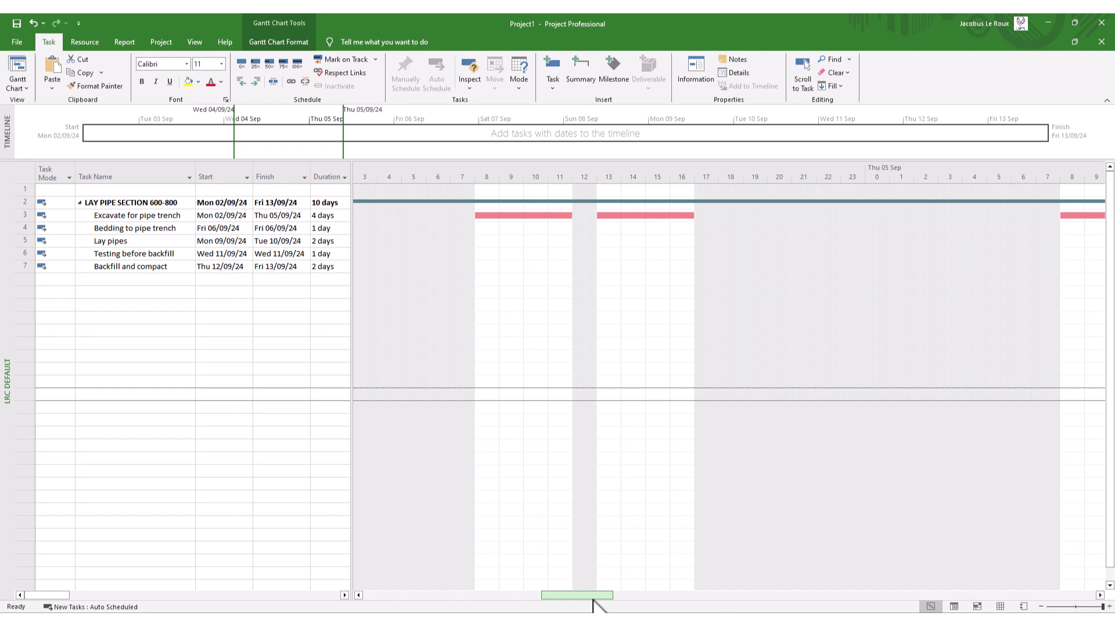
drag(592, 600, 480, 600)
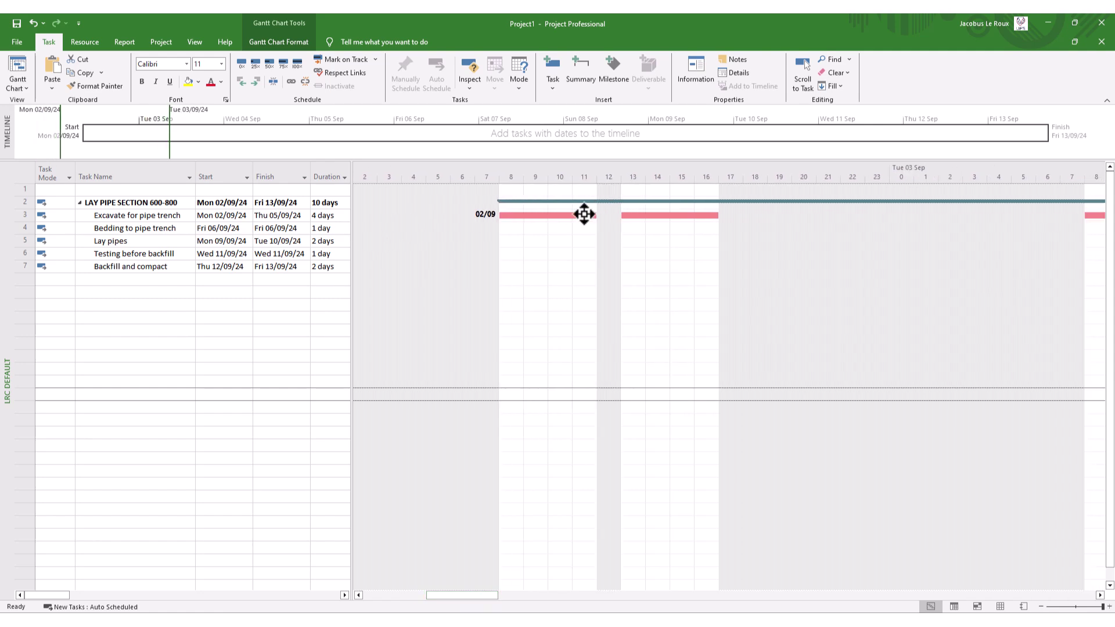
click(1040, 606)
click(1040, 607)
click(1040, 607)
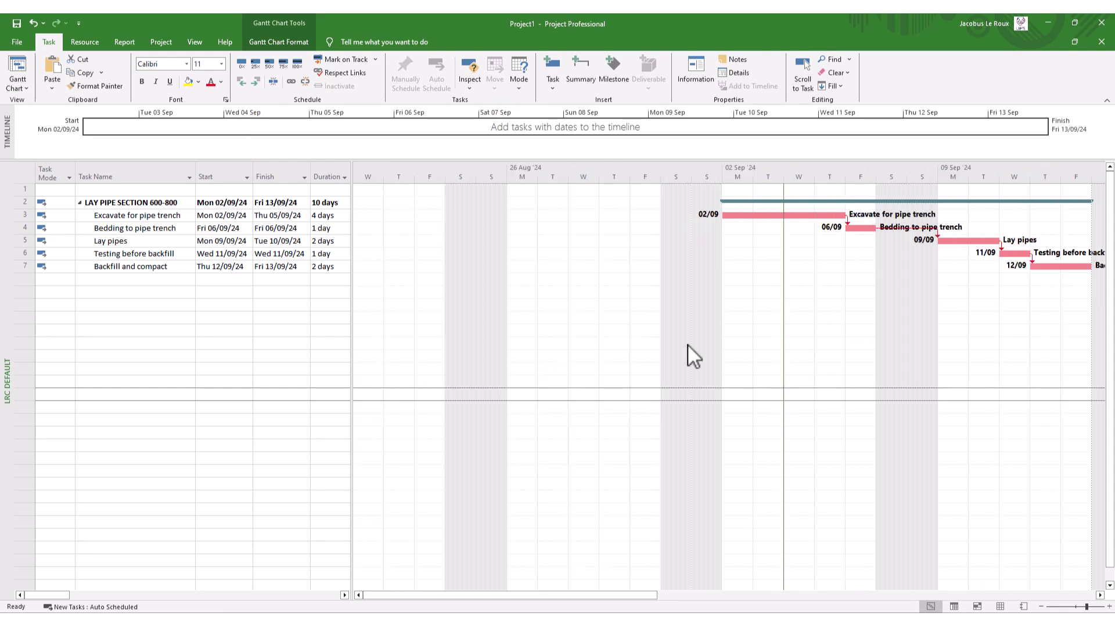
drag(552, 595, 573, 595)
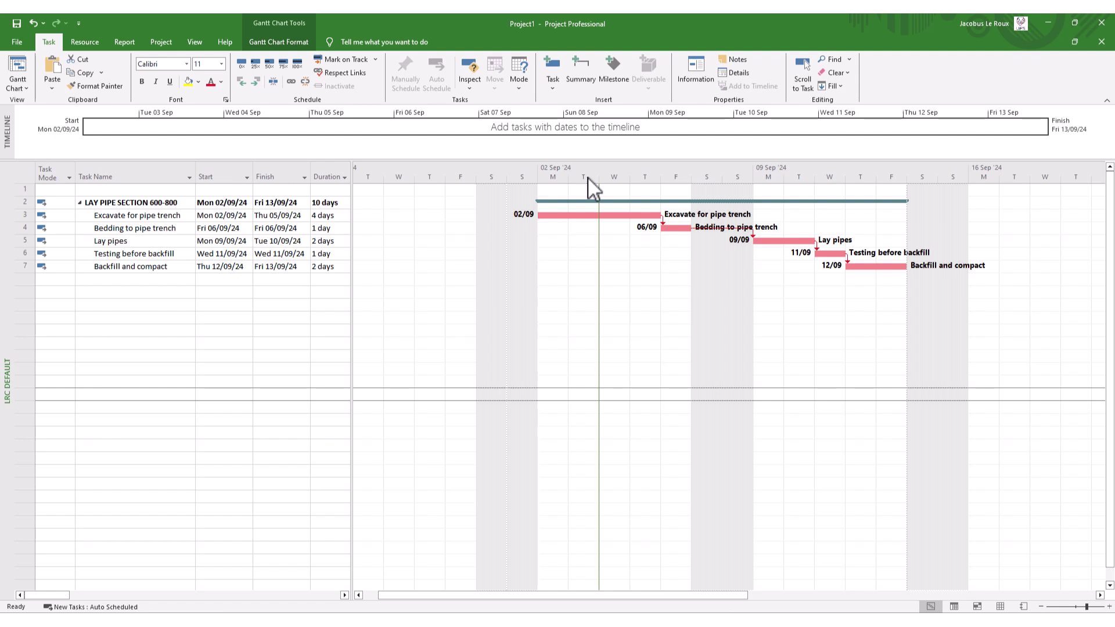
- In the Standard project calendar's default work week, set Monday's first working period to start at 07:00 and apply the change
right_click(589, 180)
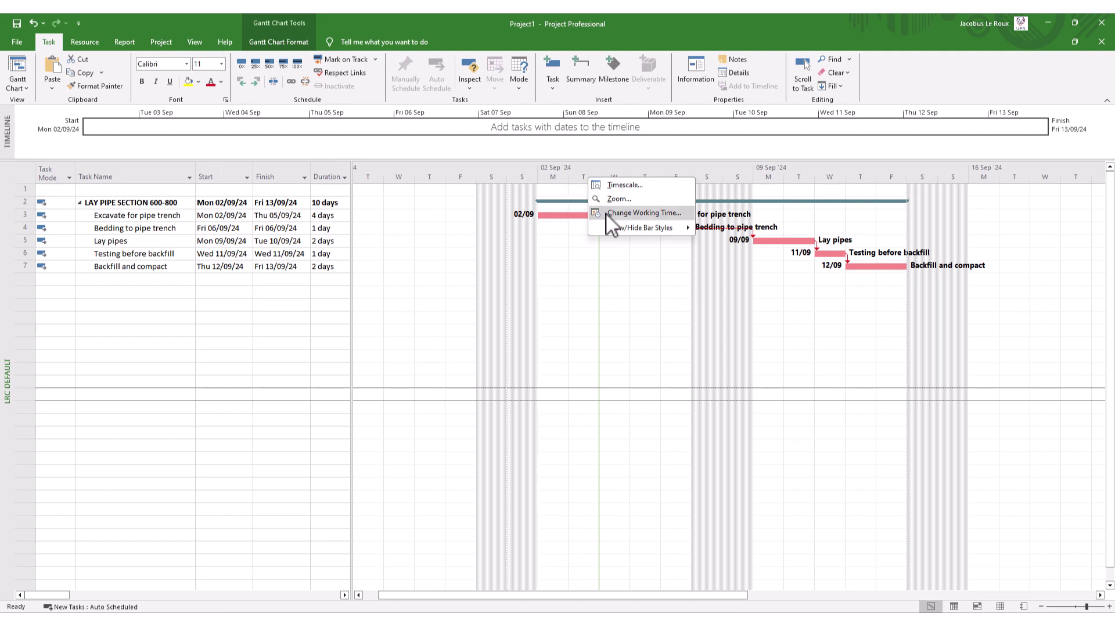
click(651, 214)
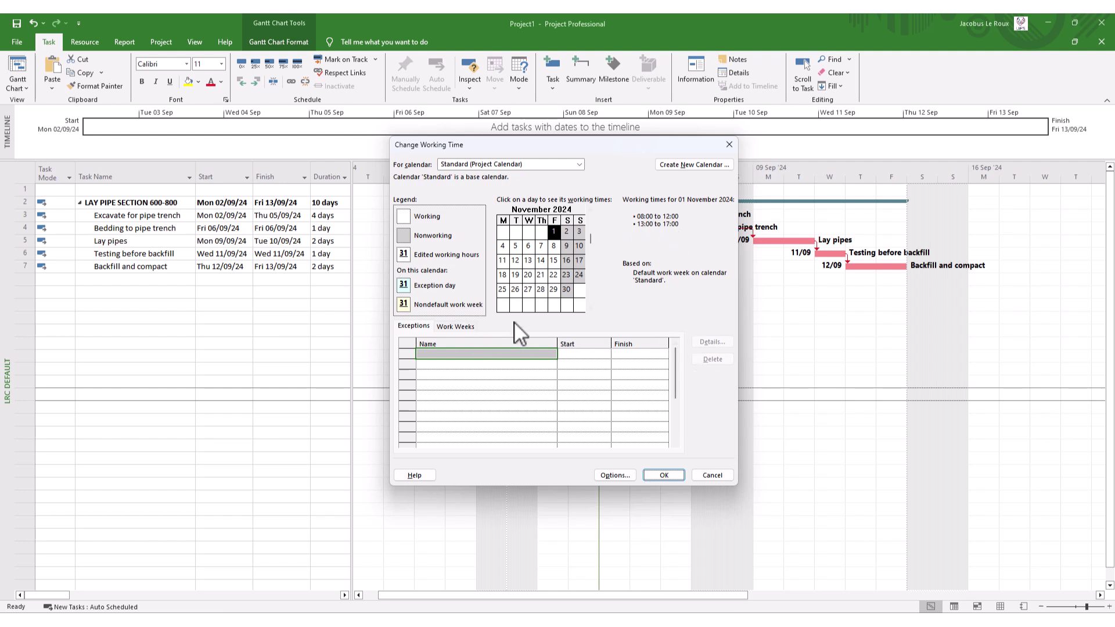
click(454, 327)
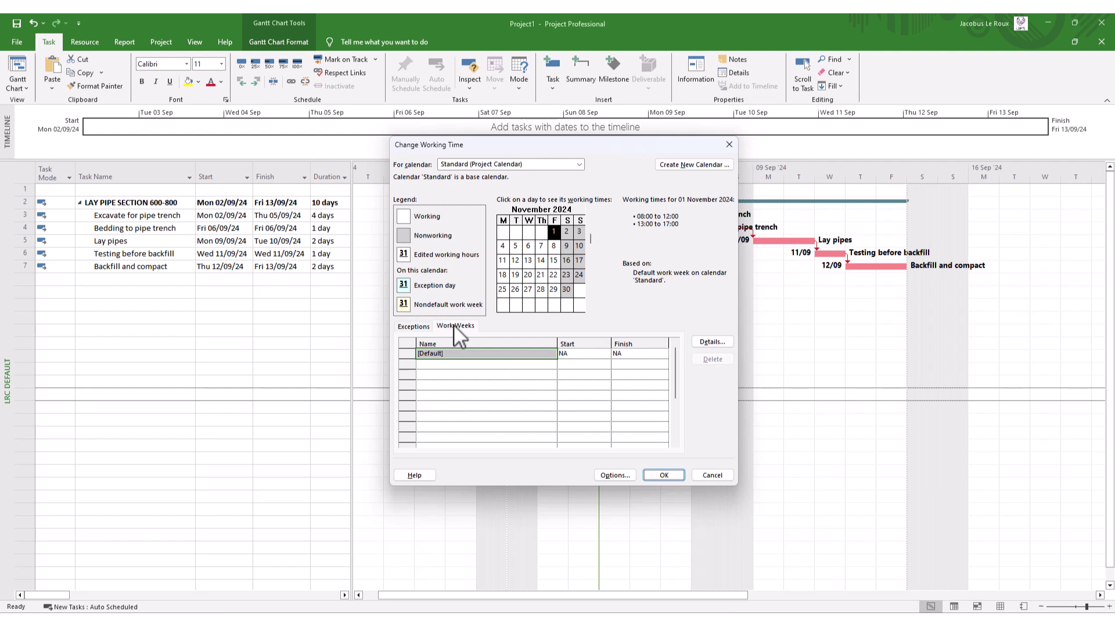
click(711, 342)
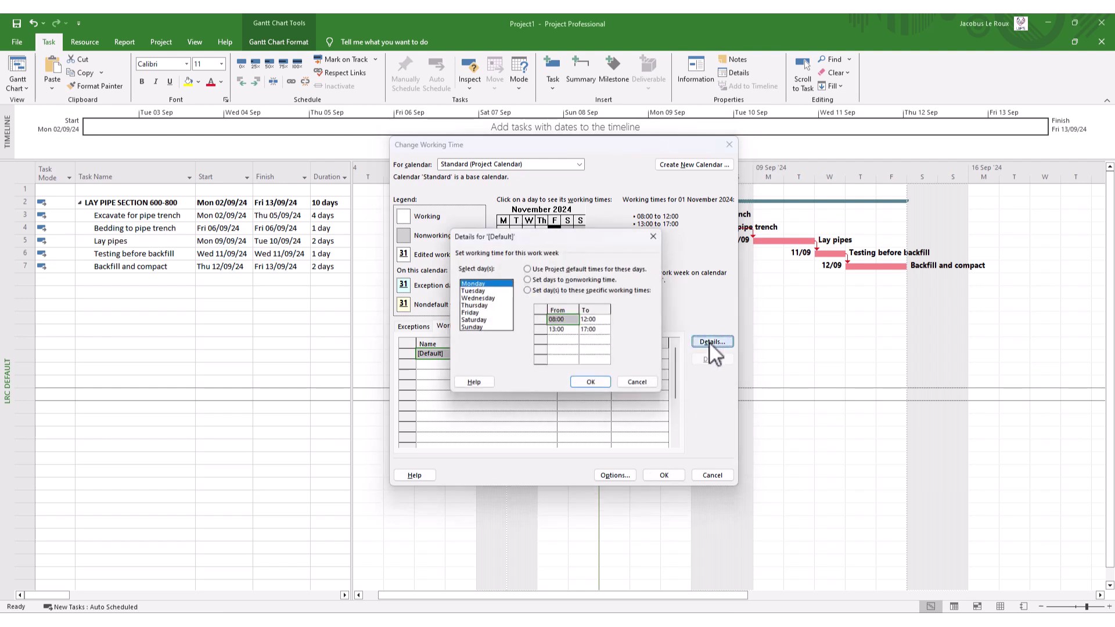
click(475, 291)
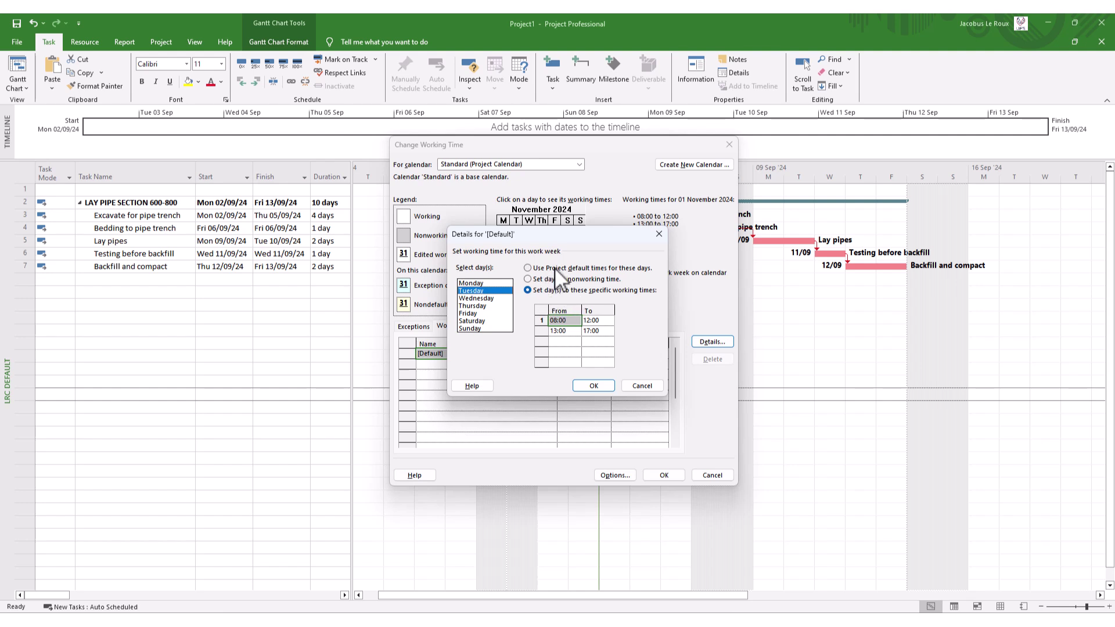
click(475, 284)
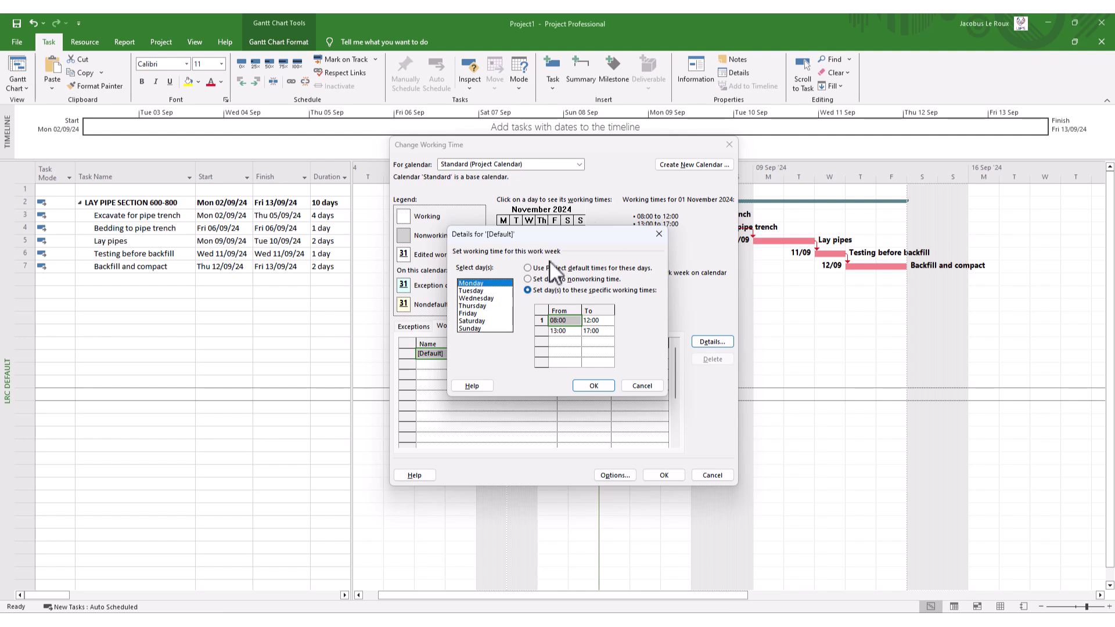
drag(572, 239, 589, 246)
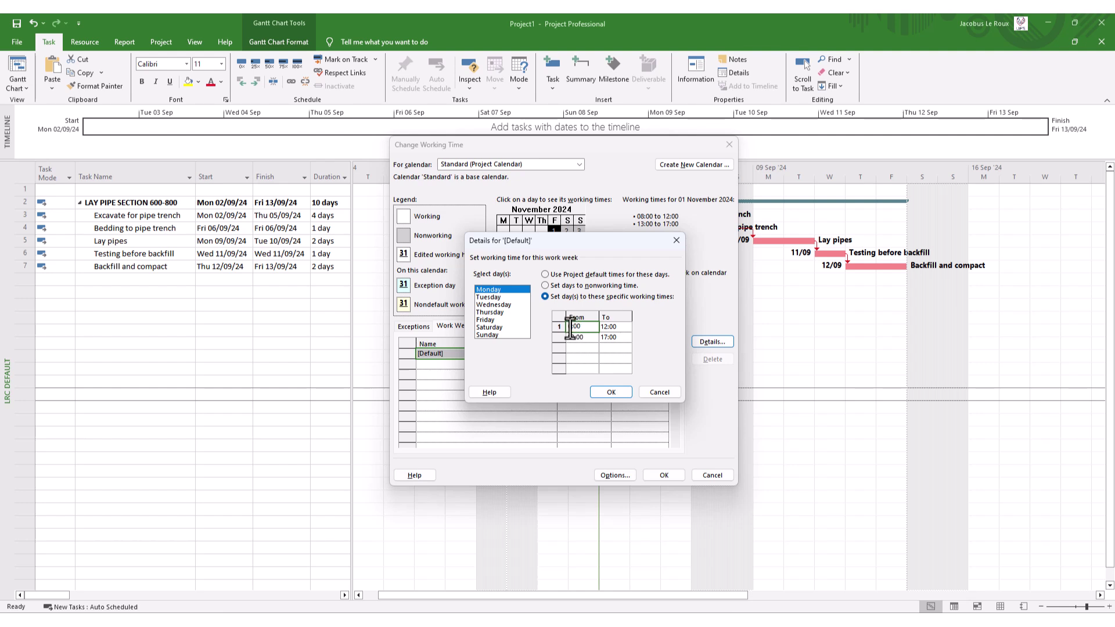
click(614, 337)
click(508, 297)
click(492, 289)
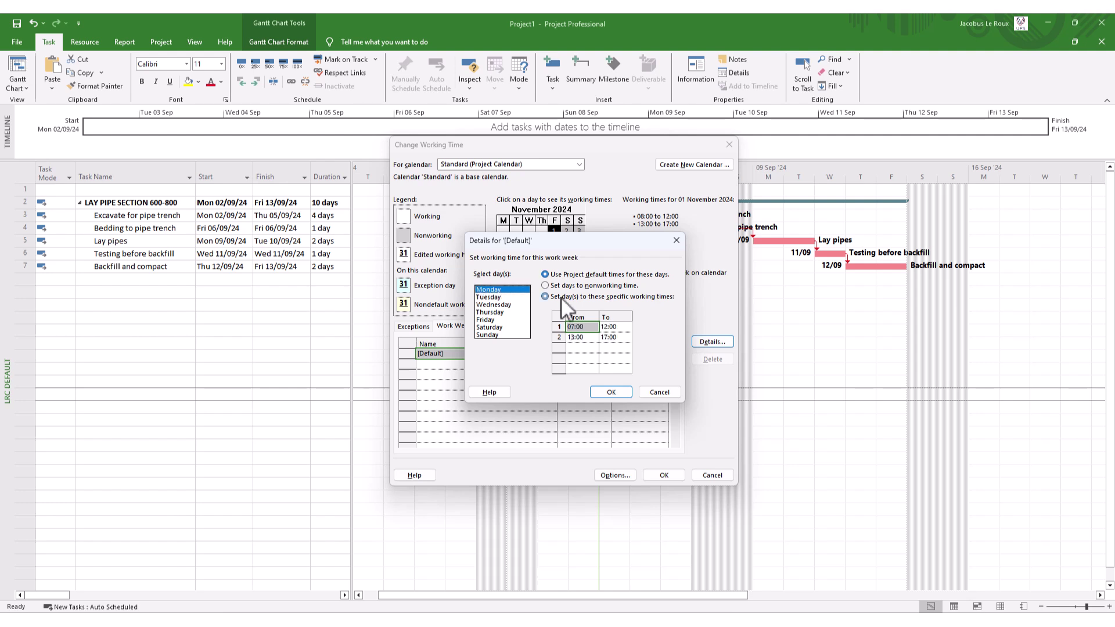
click(609, 390)
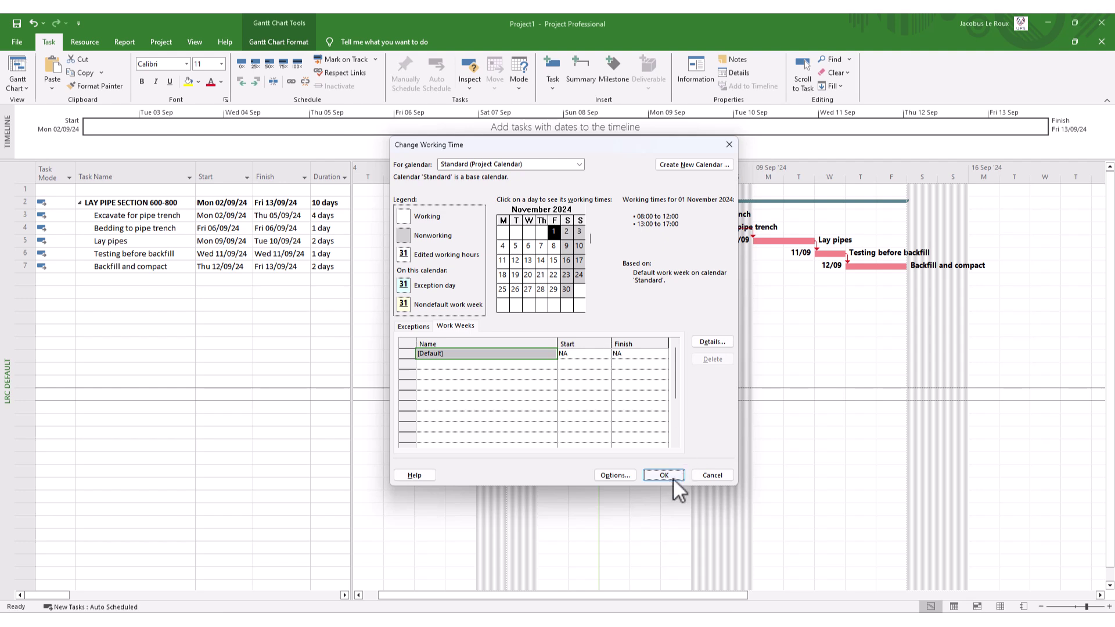
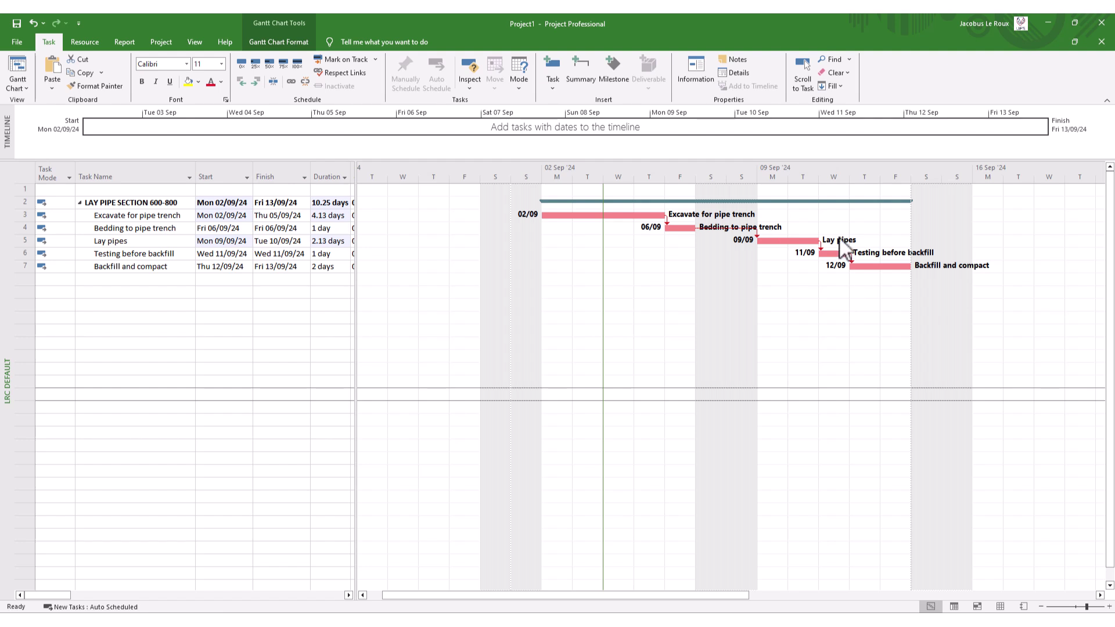
- Compare Monday's working hours with the following days at an hourly timescale and check the duration of Excavate for pipe trench
drag(719, 602, 730, 603)
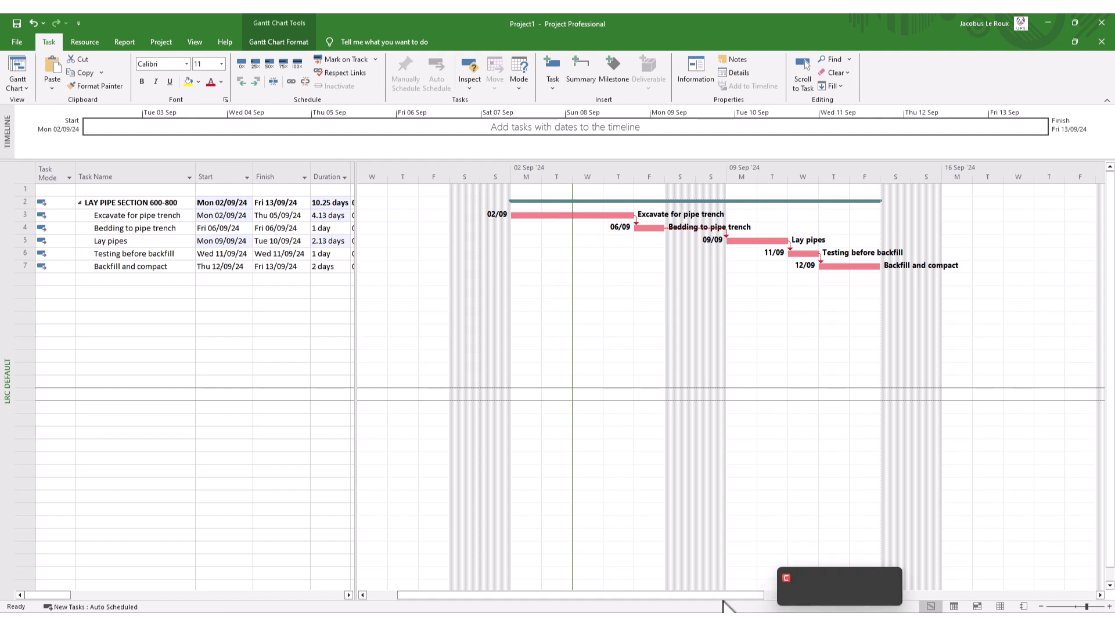
drag(724, 596, 709, 597)
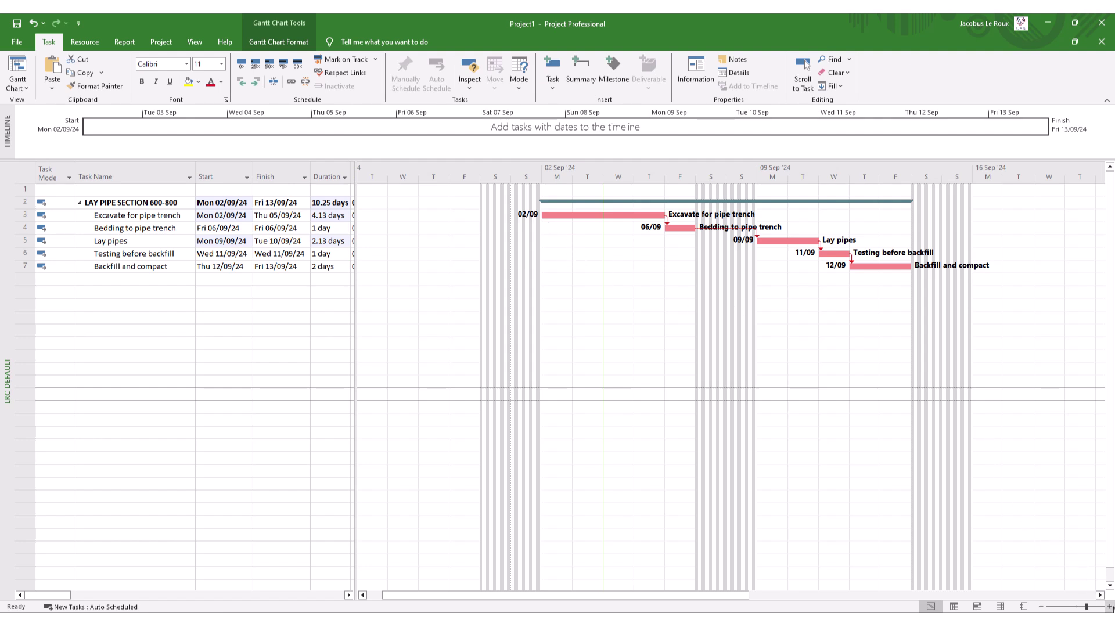
click(1109, 606)
click(1109, 607)
drag(748, 603, 513, 602)
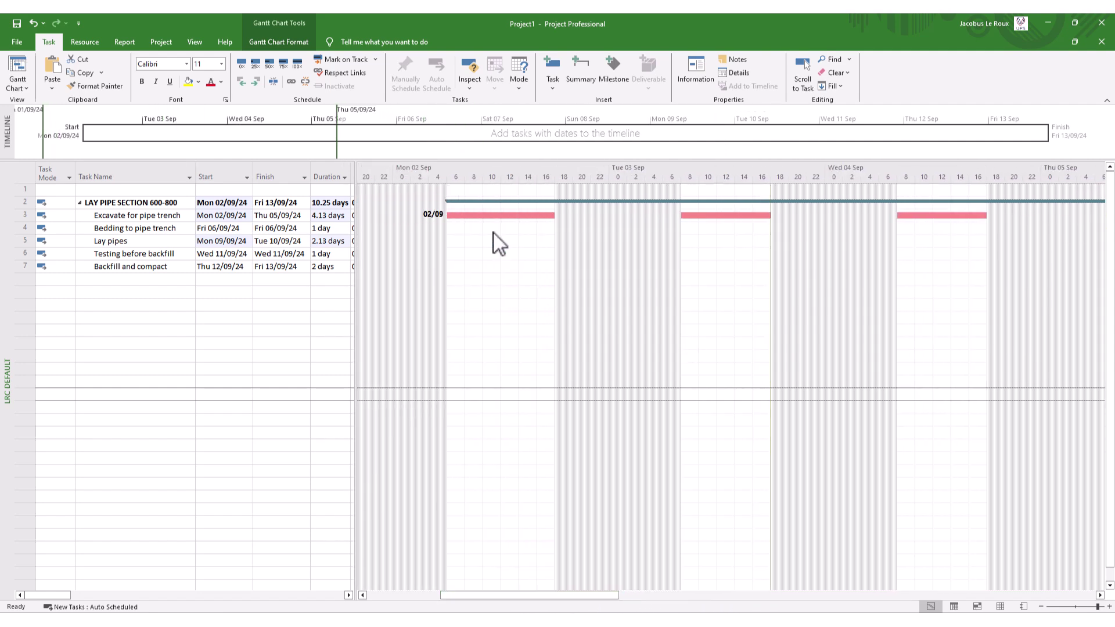
click(1109, 606)
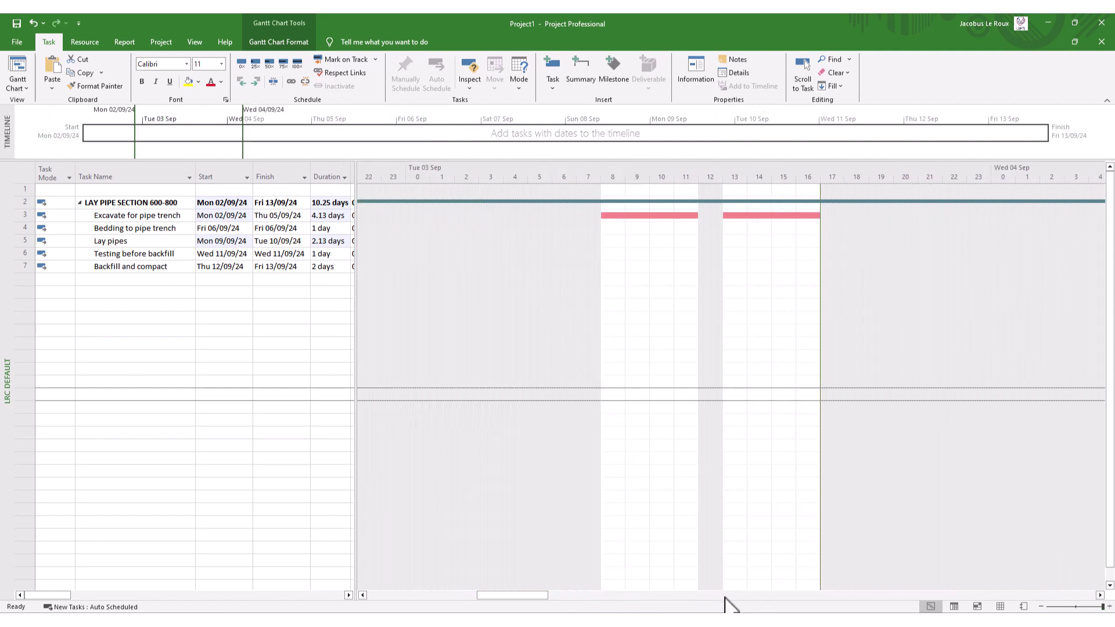
drag(518, 604, 450, 602)
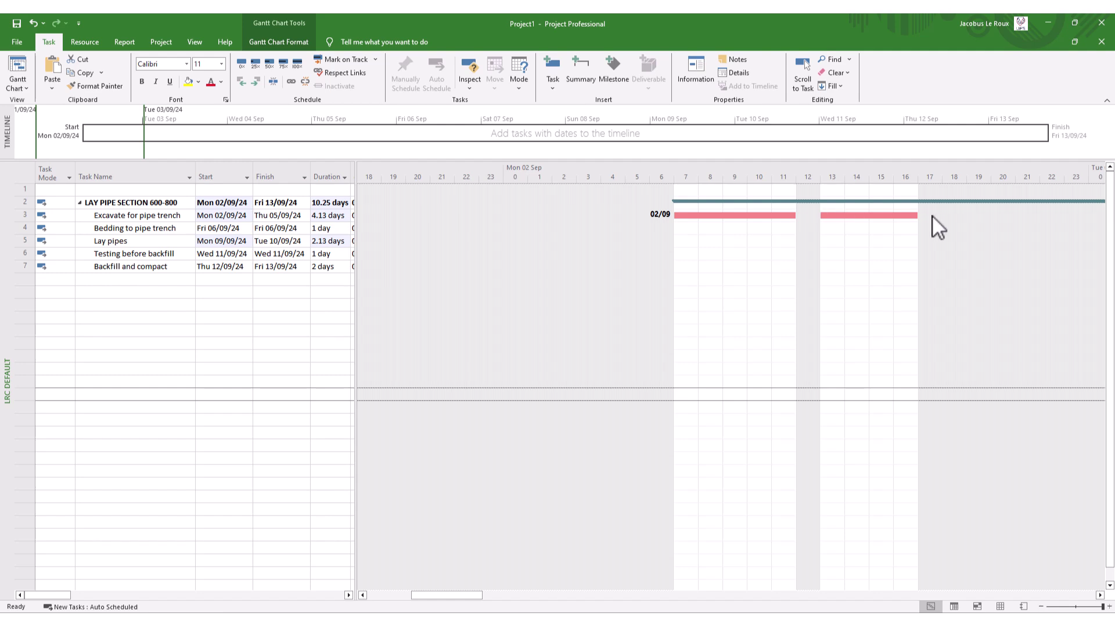
drag(452, 601, 487, 586)
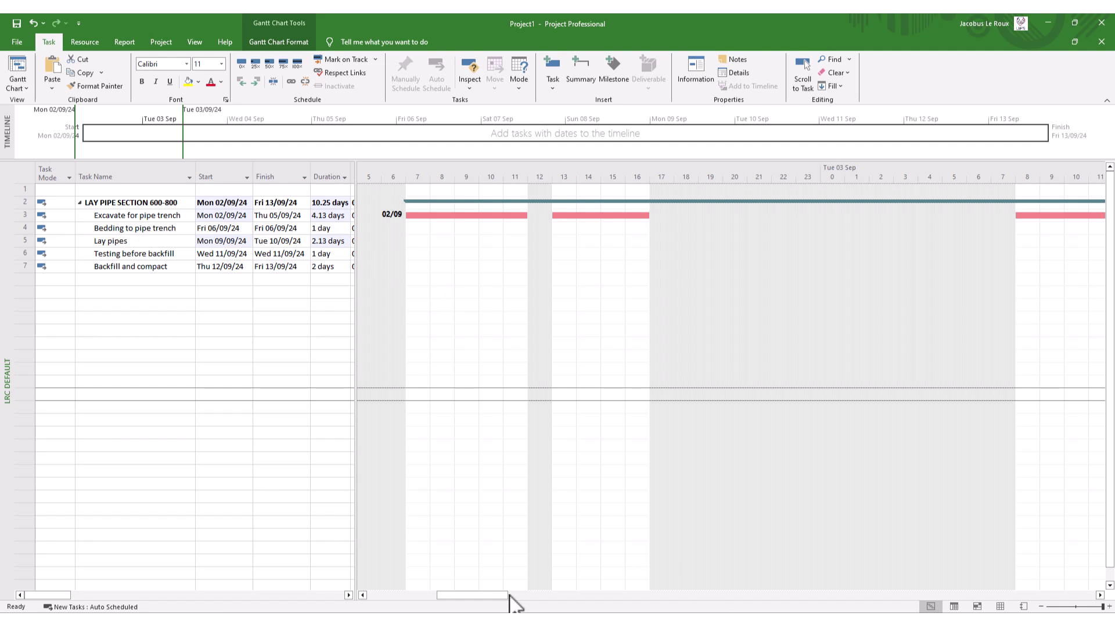
drag(508, 596, 566, 600)
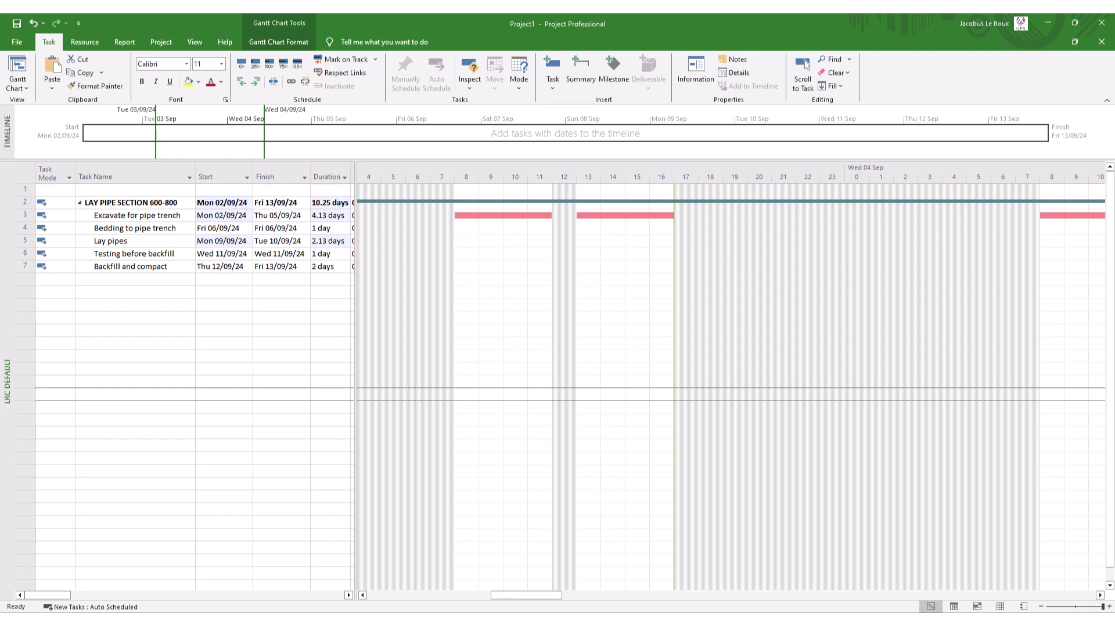
click(328, 215)
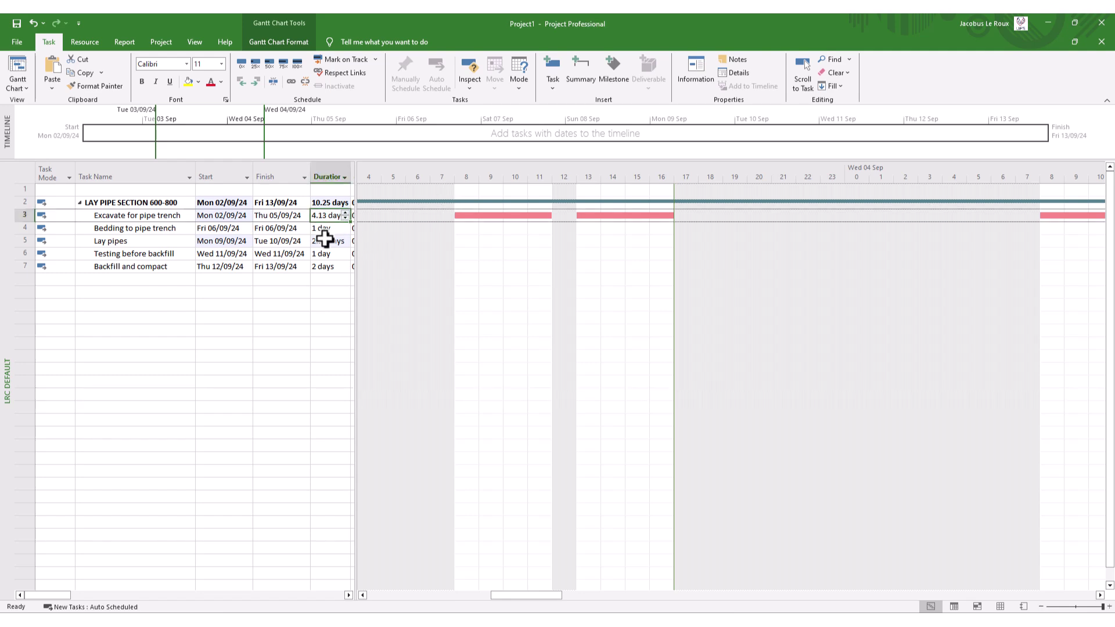
- Set the duration of the Excavate for pipe trench task to 4 days
click(322, 311)
click(325, 216)
text(4)
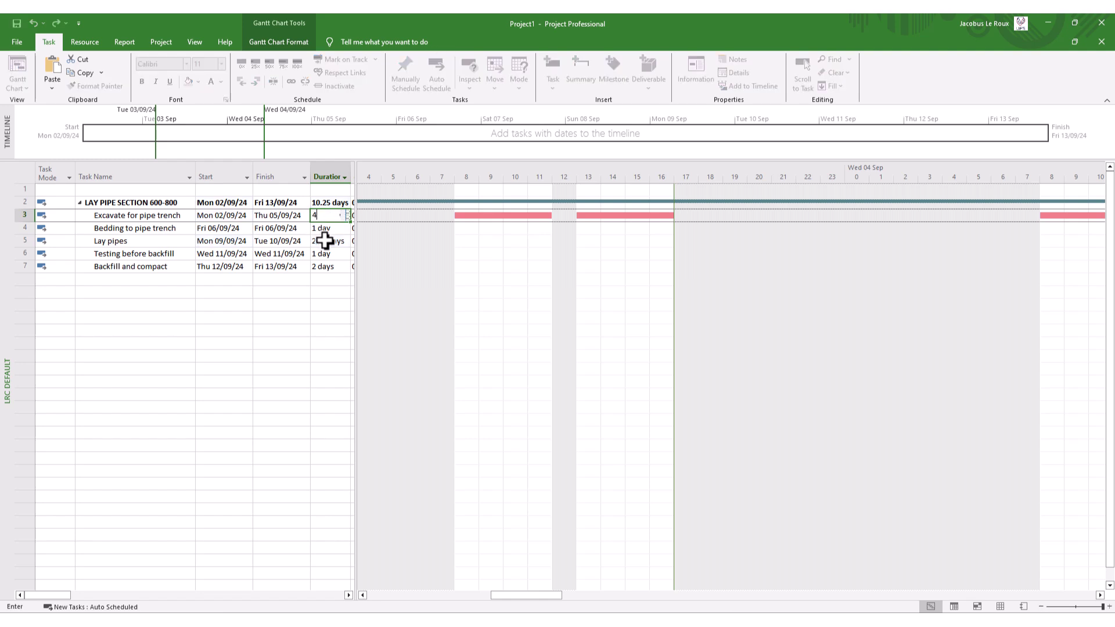
key(Return)
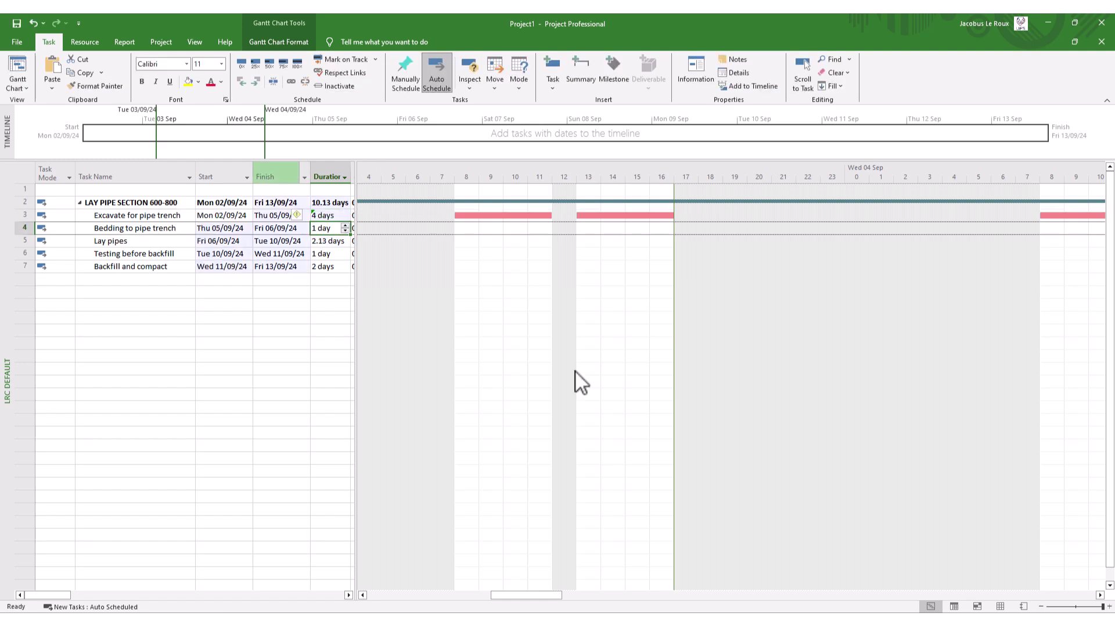
- Examine at the hourly timescale how the working hours of Excavate for pipe trench run from Monday until Bedding to pipe trench begins
drag(529, 596, 477, 598)
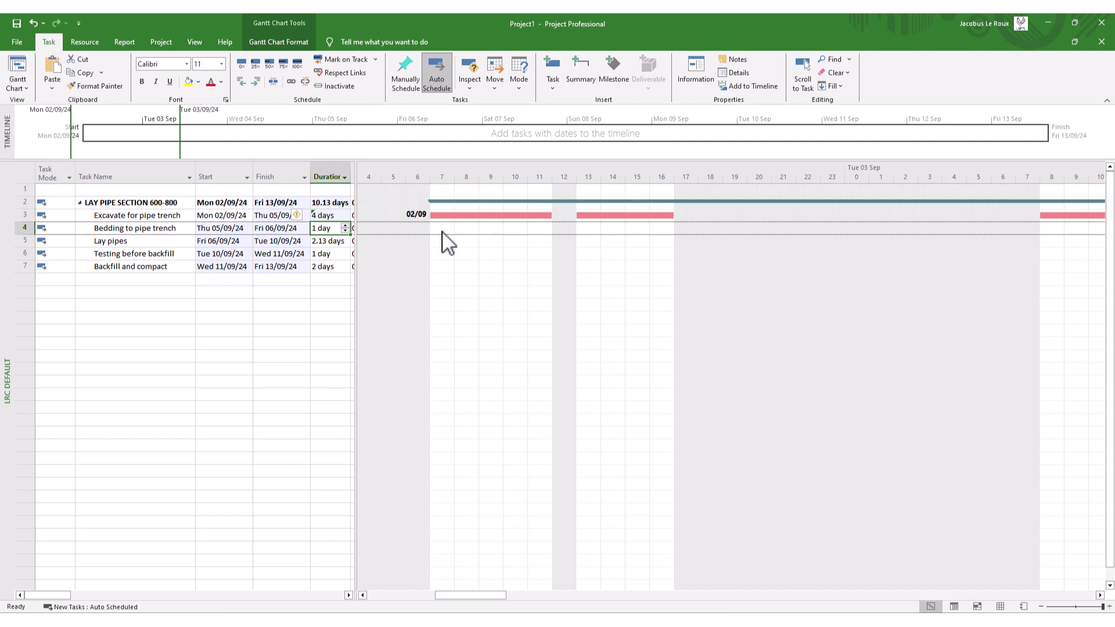
drag(451, 598, 615, 578)
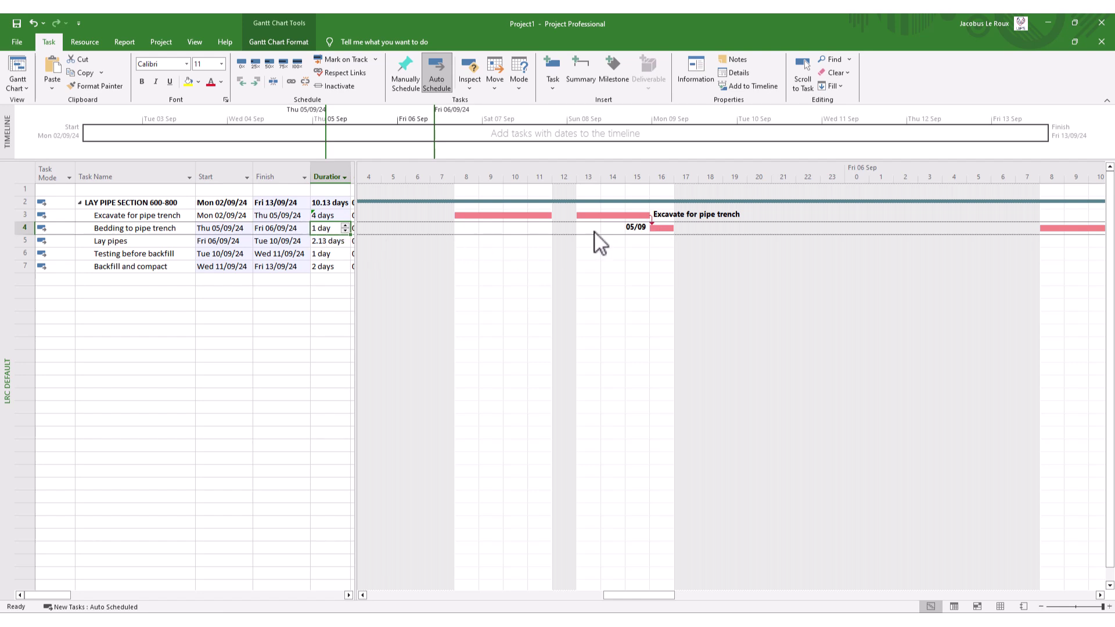
drag(649, 596, 768, 595)
drag(630, 585, 577, 604)
click(634, 597)
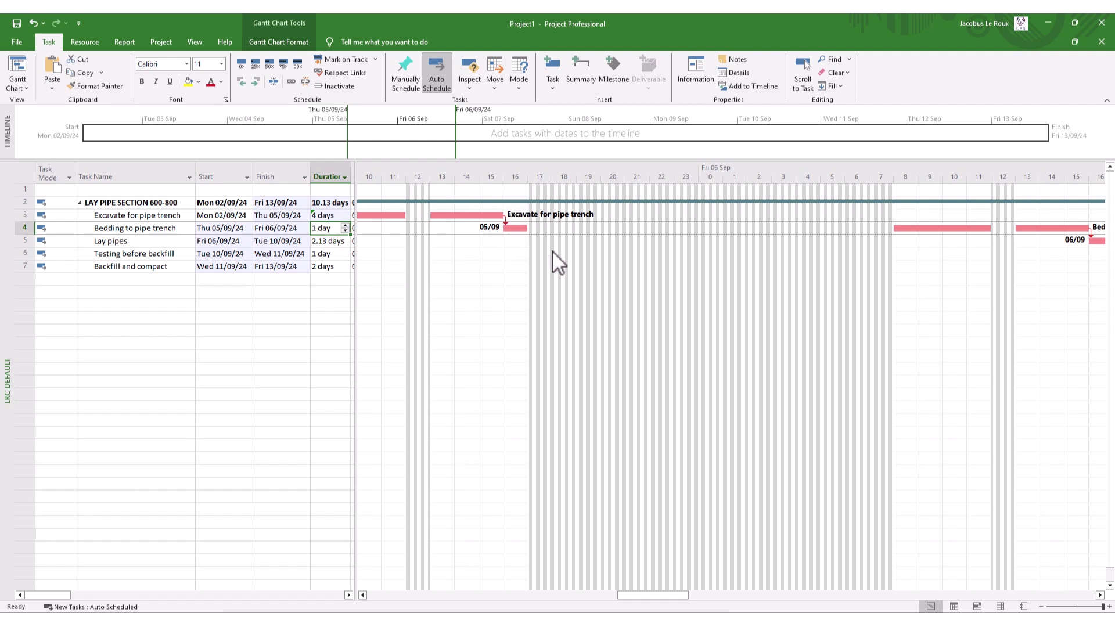
drag(639, 604, 505, 604)
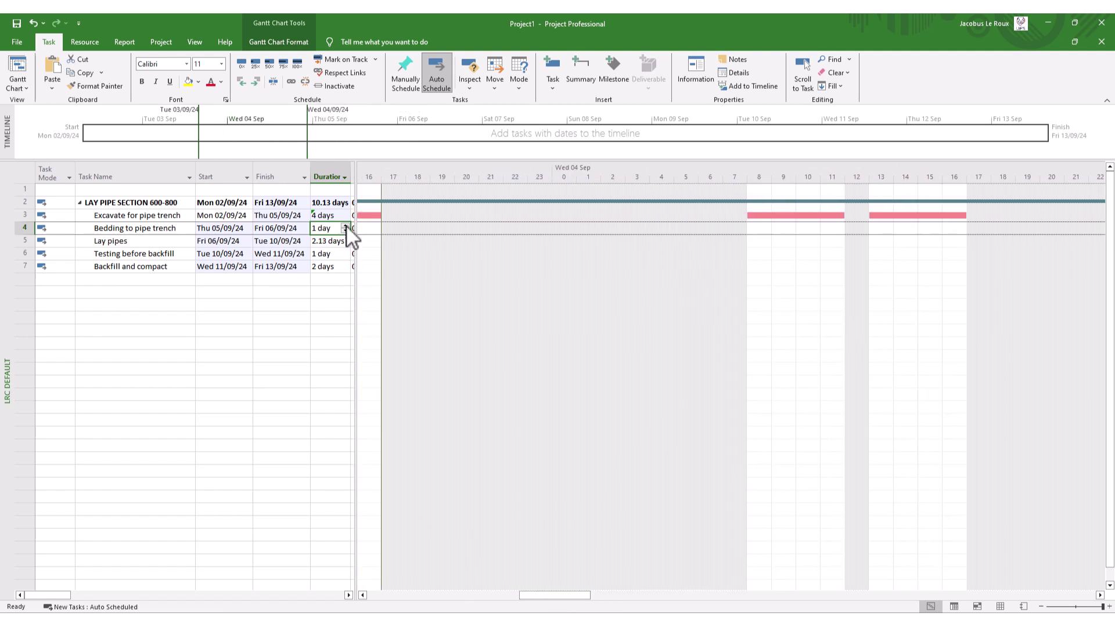
- Undo the last duration change of Excavate for pipe trench, and view the Standard calendar's working times without changing them
key(ctrl+z)
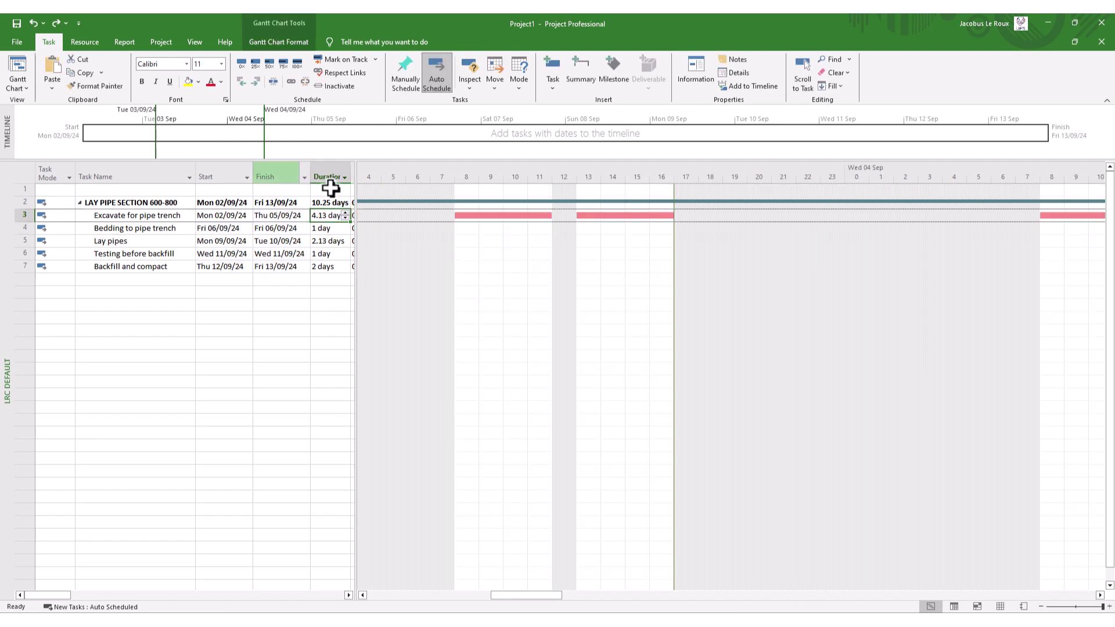
drag(547, 600, 466, 602)
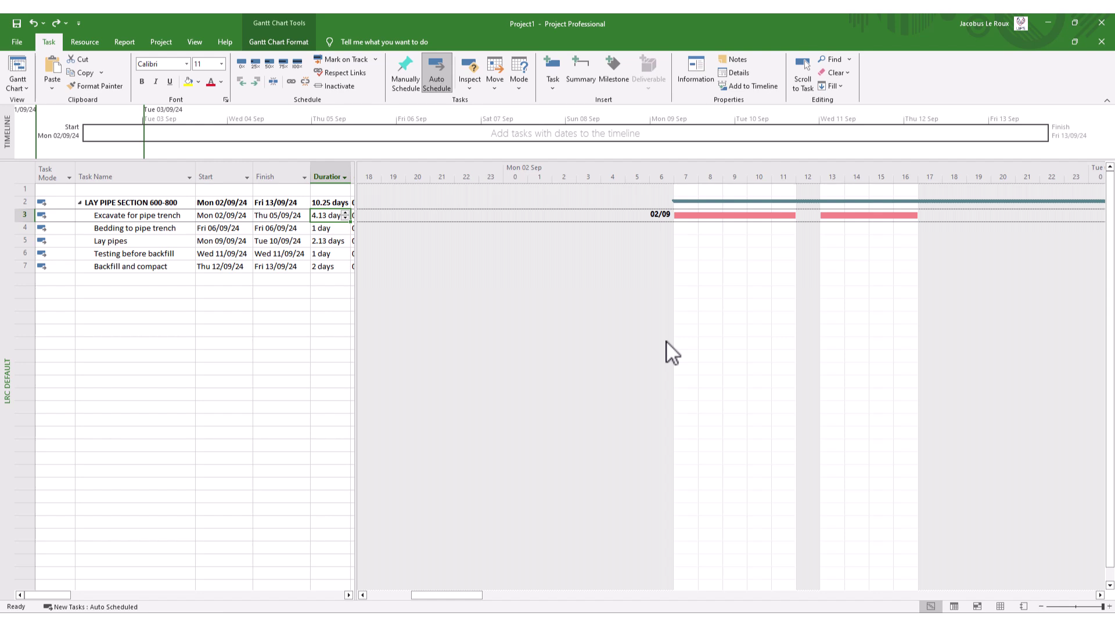
right_click(698, 175)
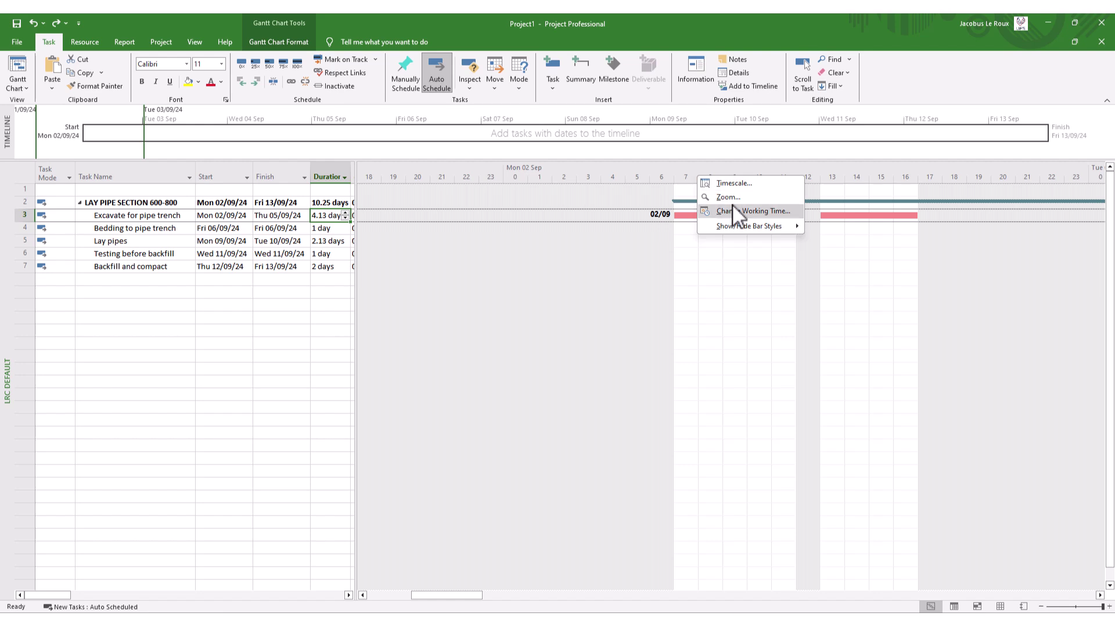
click(734, 211)
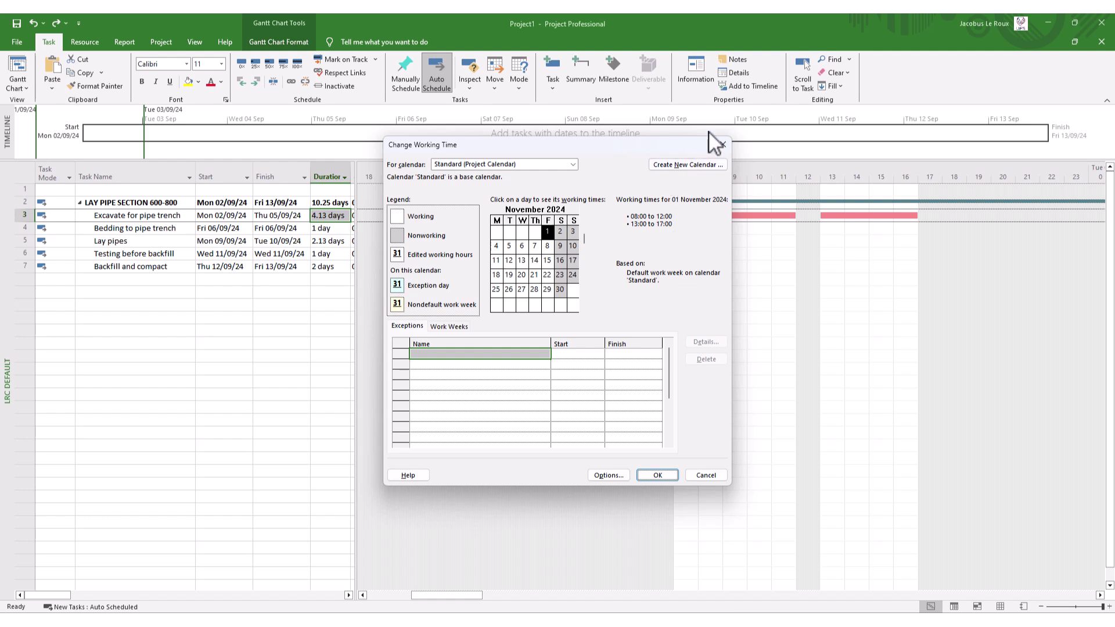
click(723, 145)
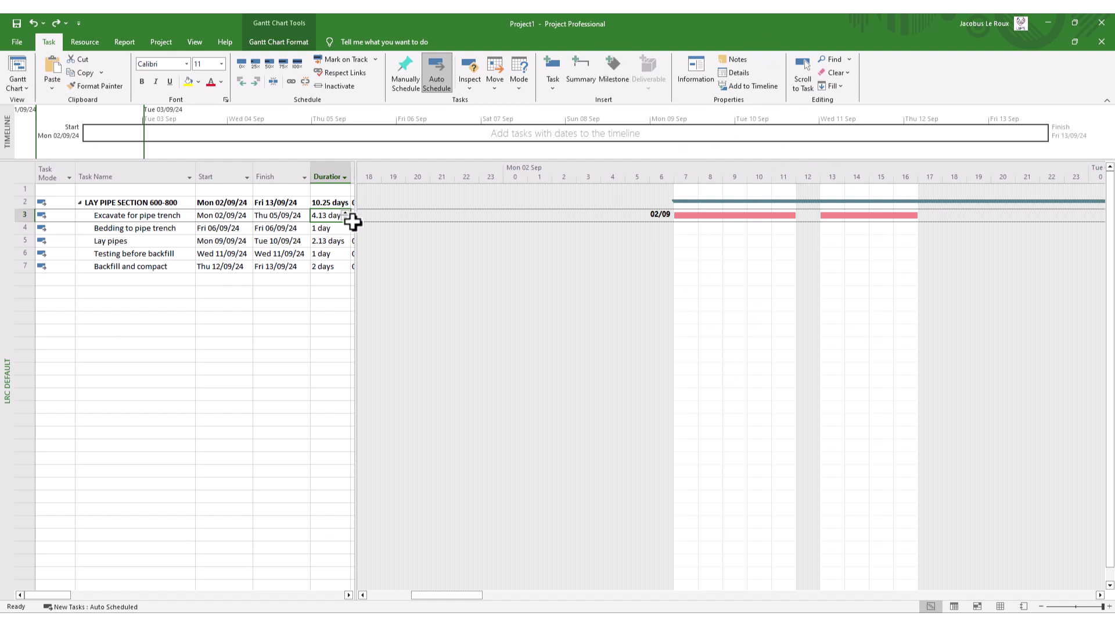
- Return the Gantt chart to the daily timescale with all task bars in view and undo the Monday working-time change
click(1041, 607)
click(1040, 607)
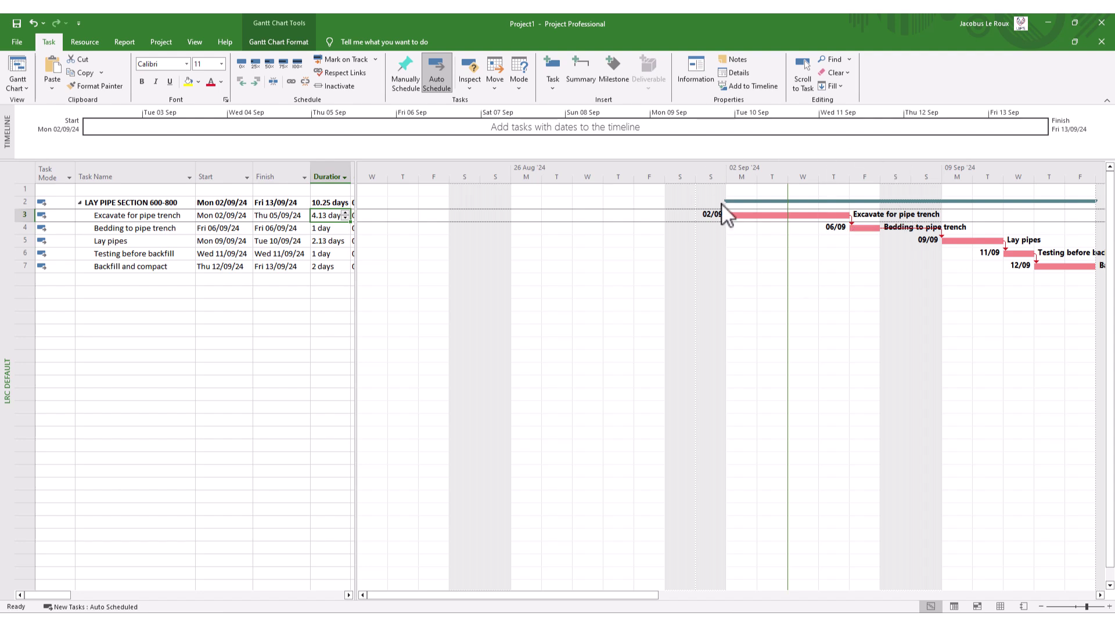
drag(652, 596, 677, 598)
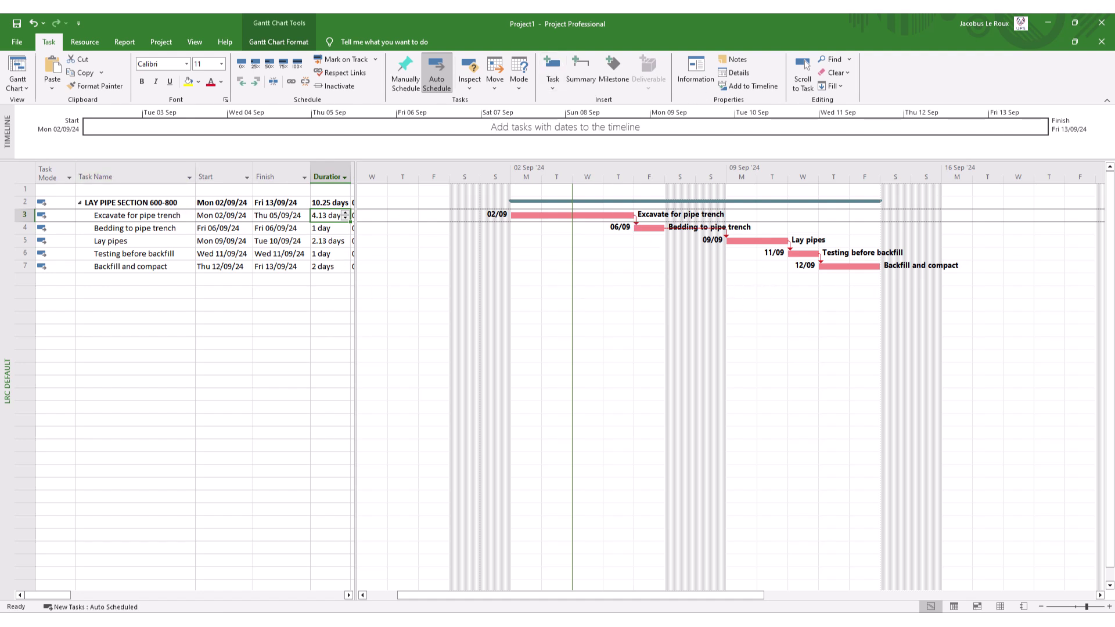
key(ctrl+z)
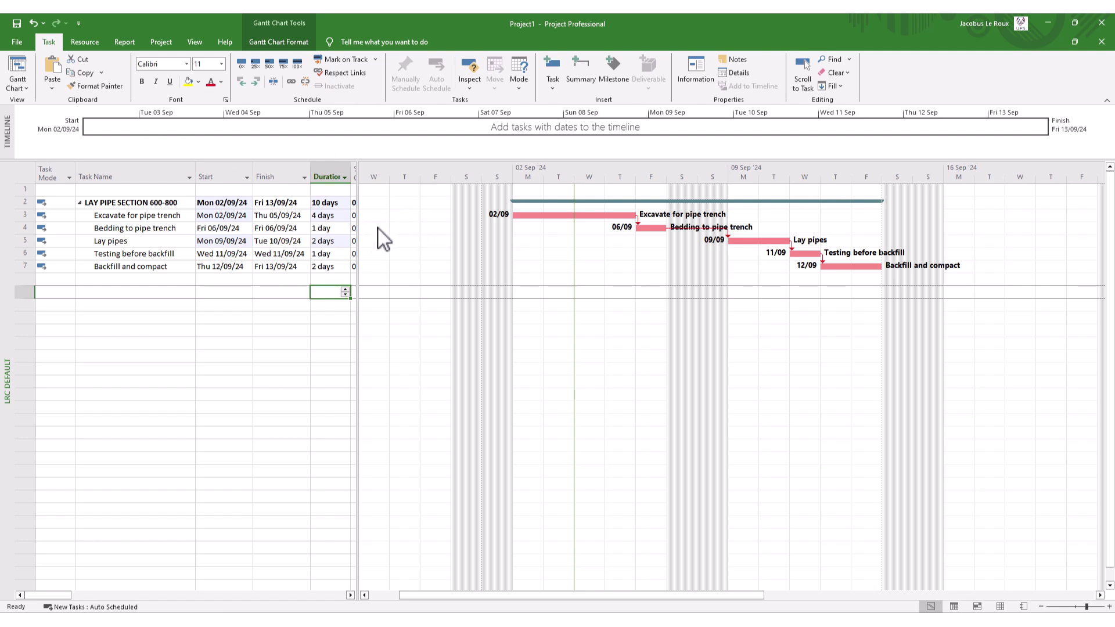
- Widen the task table to show the % Complete, Actual Duration and Remaining Duration columns, and bring the project status date into view
drag(357, 225, 365, 225)
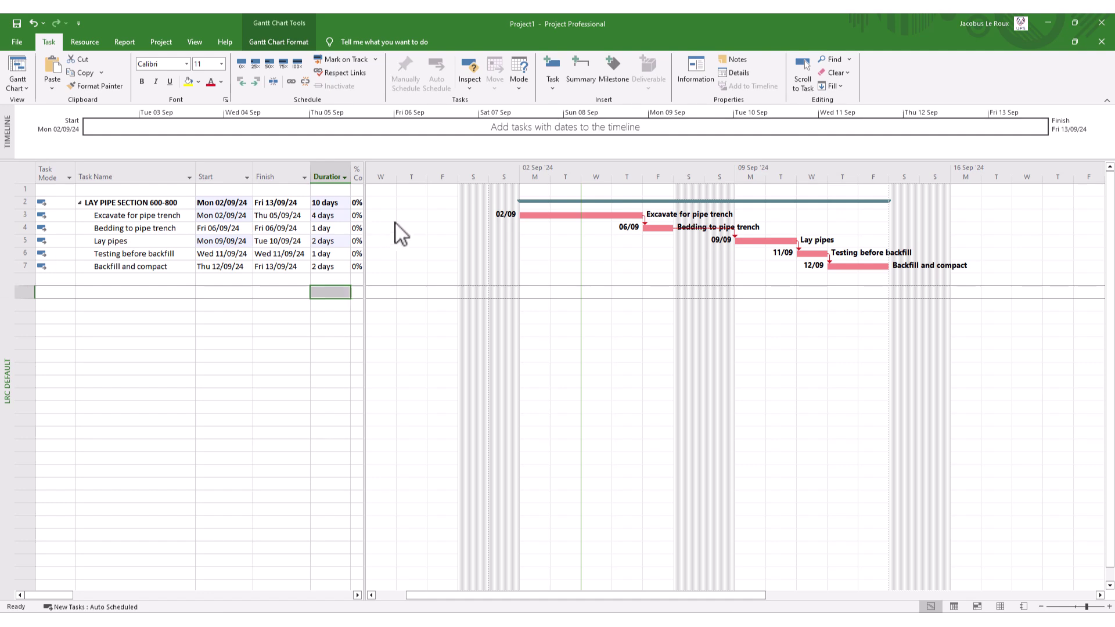
drag(364, 226, 503, 228)
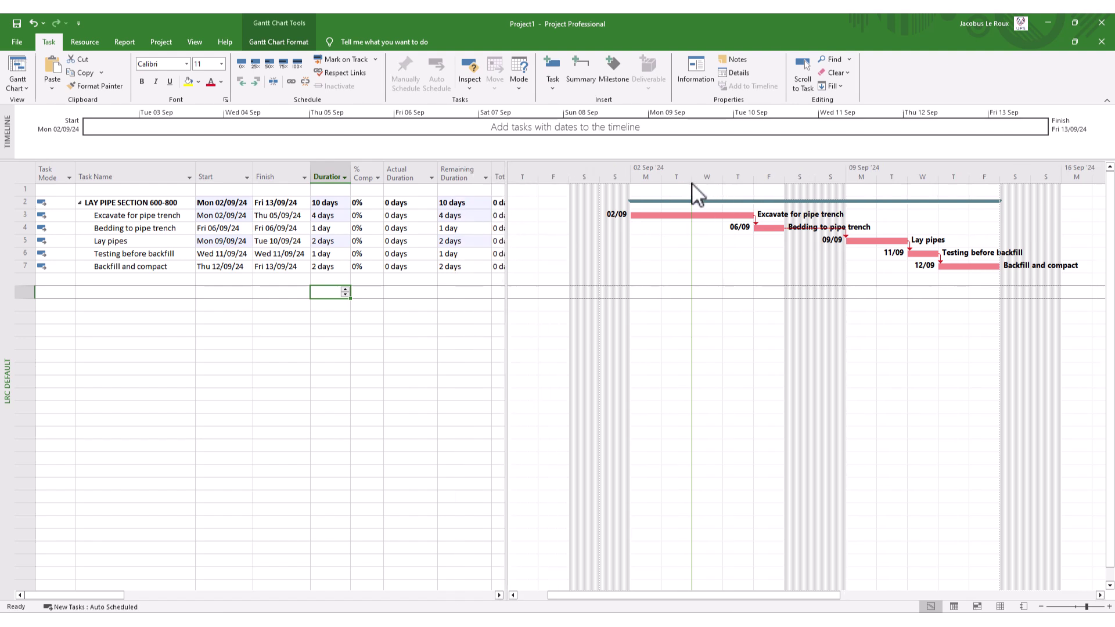
click(158, 41)
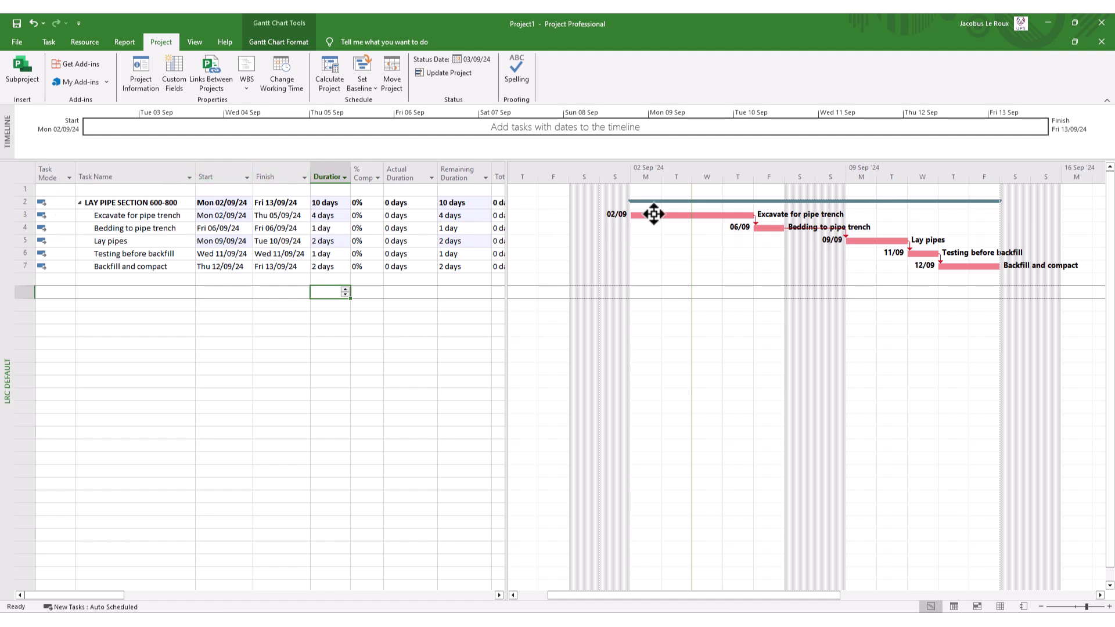
- Set the % Complete of Excavate for pipe trench to 70%
click(364, 216)
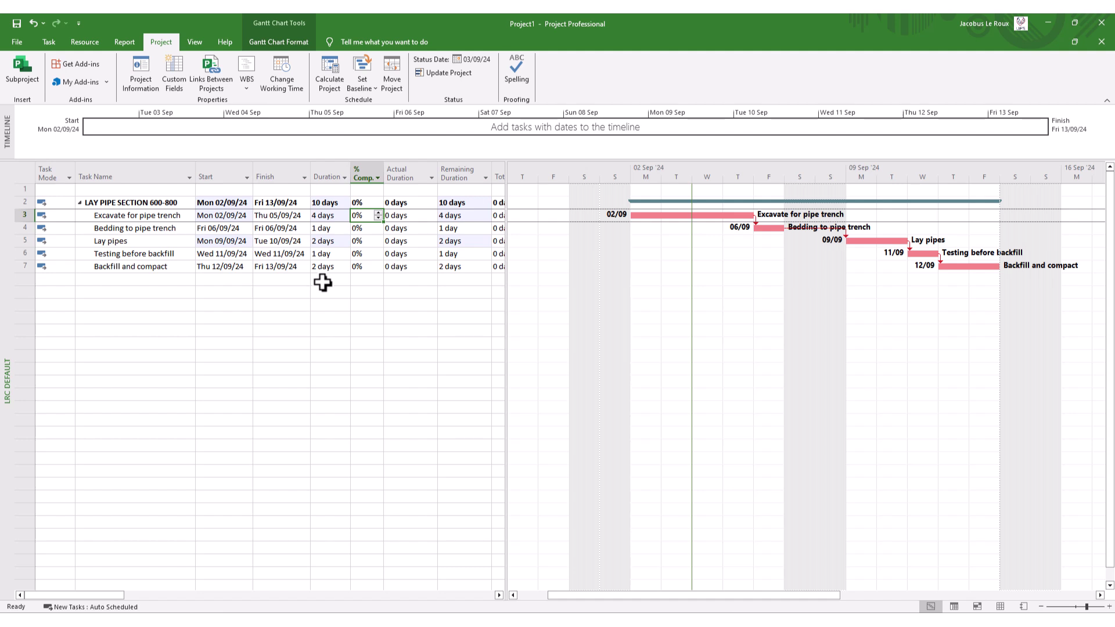
text(70)
key(Return)
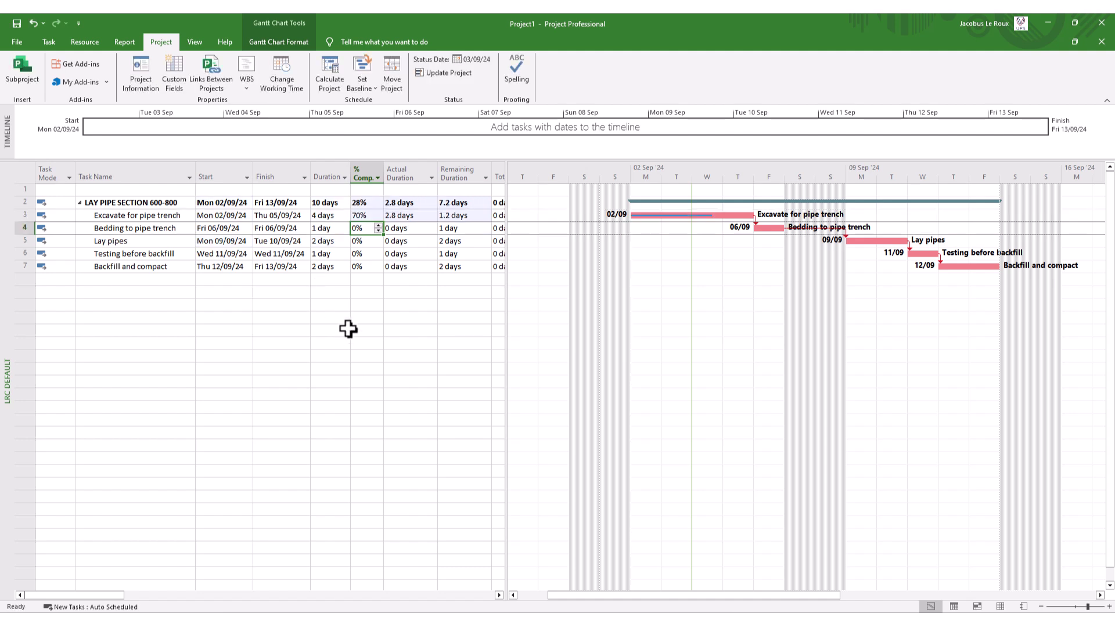
- Set the % Complete of Excavate for pipe trench to 30%
click(367, 218)
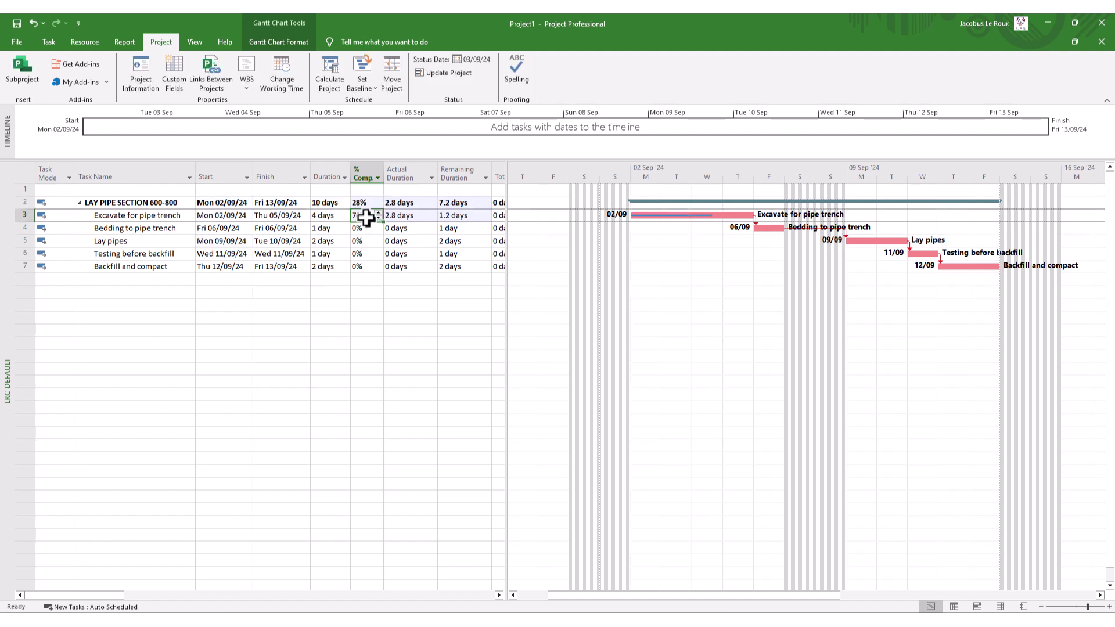
text(3)
text(0)
click(361, 368)
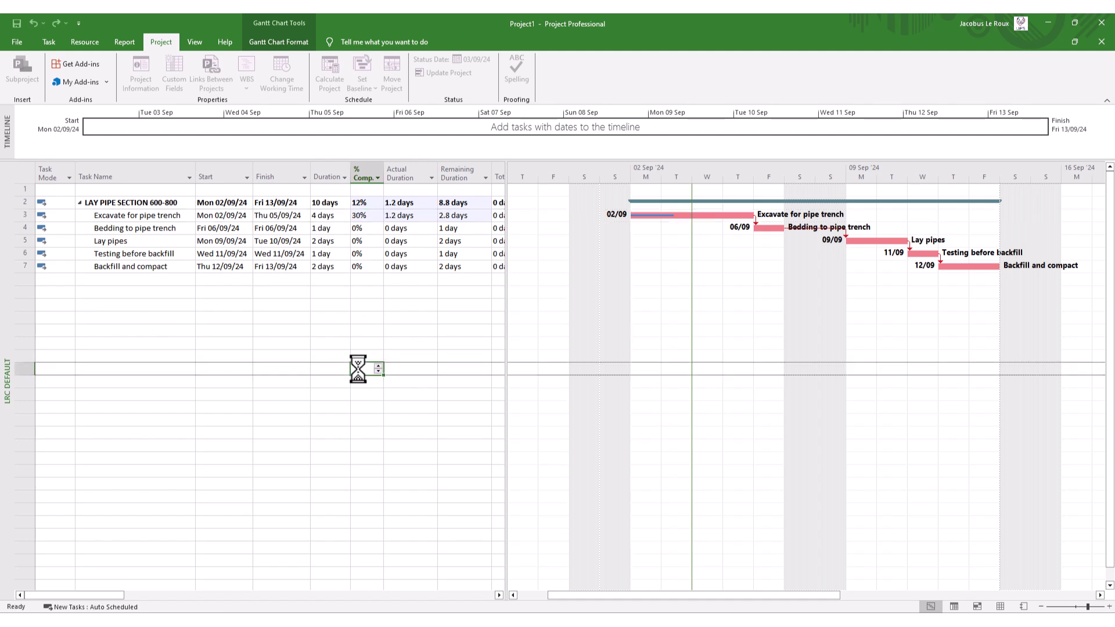
key(Down)
key(Down)
scroll(670, 189, down, 1)
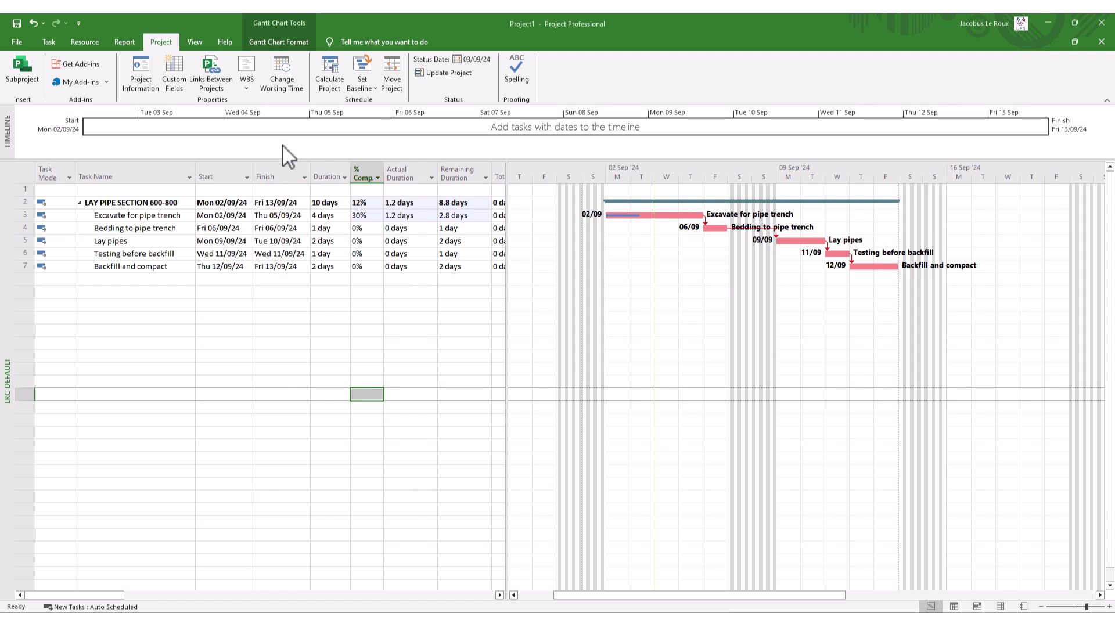
- Reset the % Complete of Excavate for pipe trench to 0%
click(413, 256)
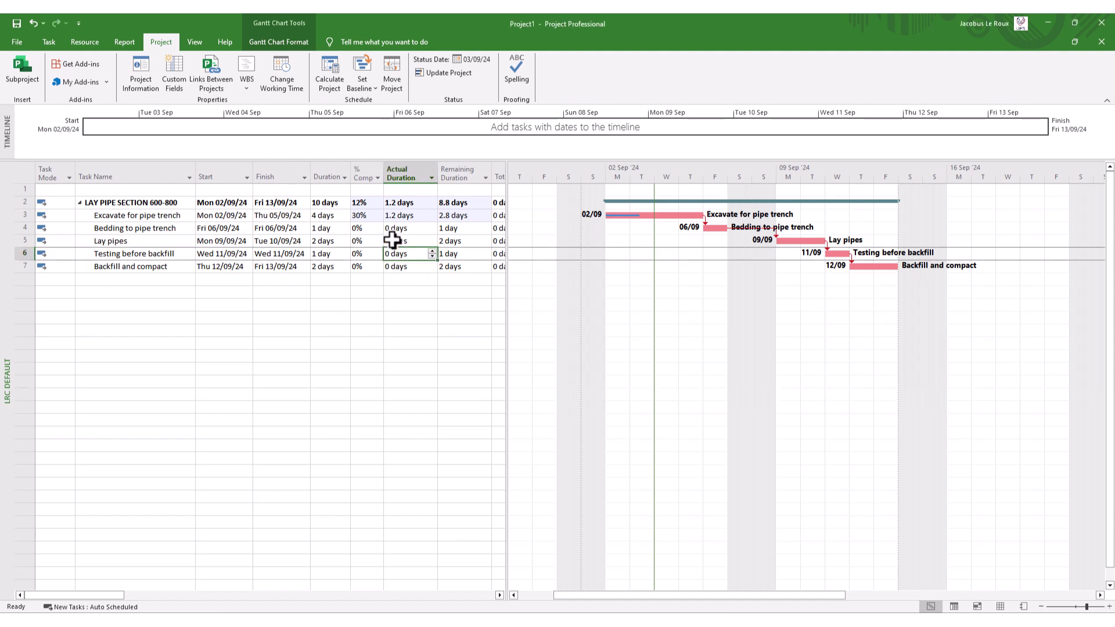
click(366, 215)
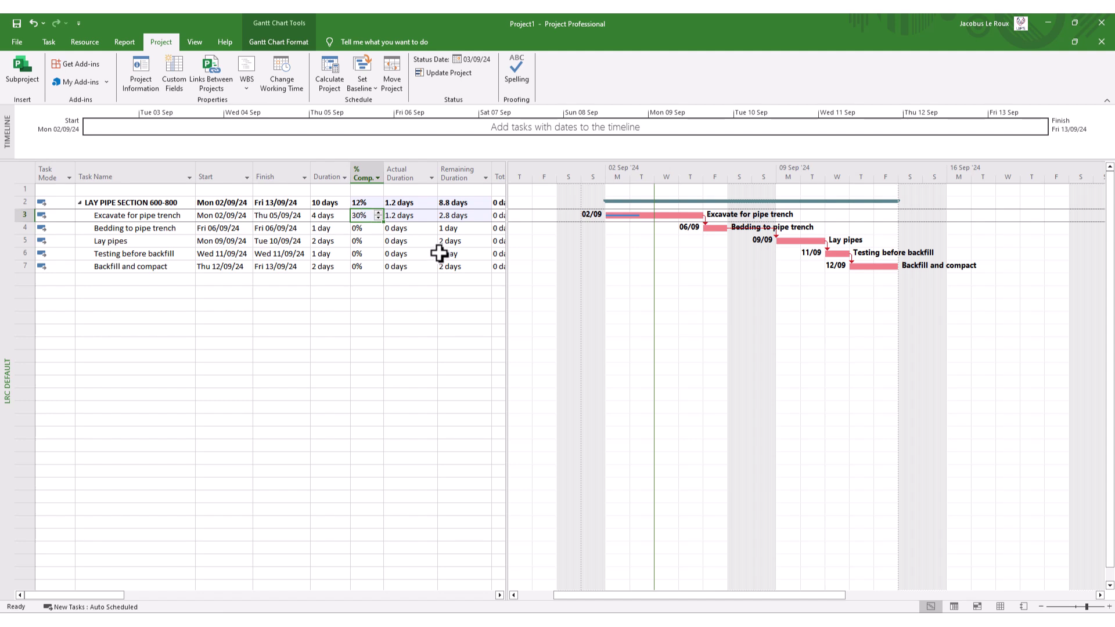
text(0)
key(Return)
click(435, 305)
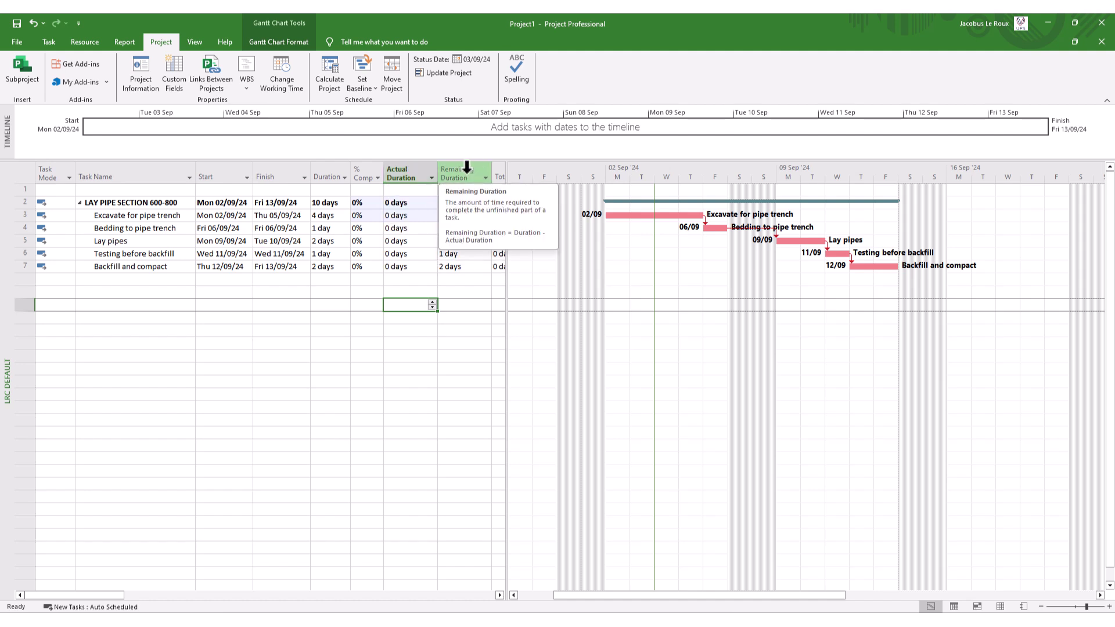
click(435, 380)
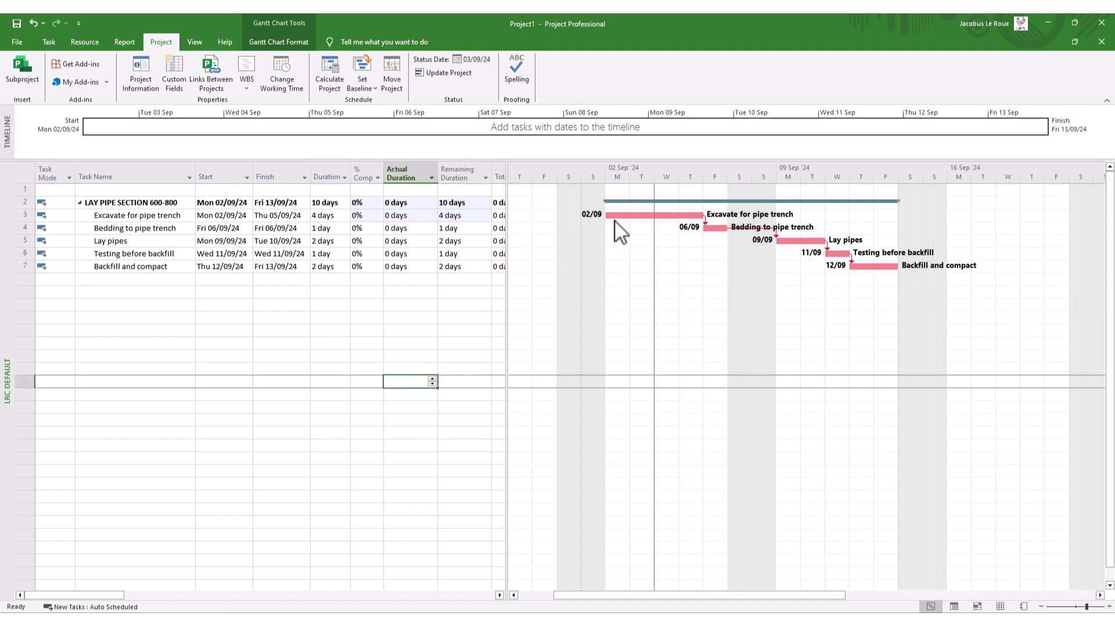
- Enter an actual duration of 2 days for Excavate for pipe trench
click(390, 215)
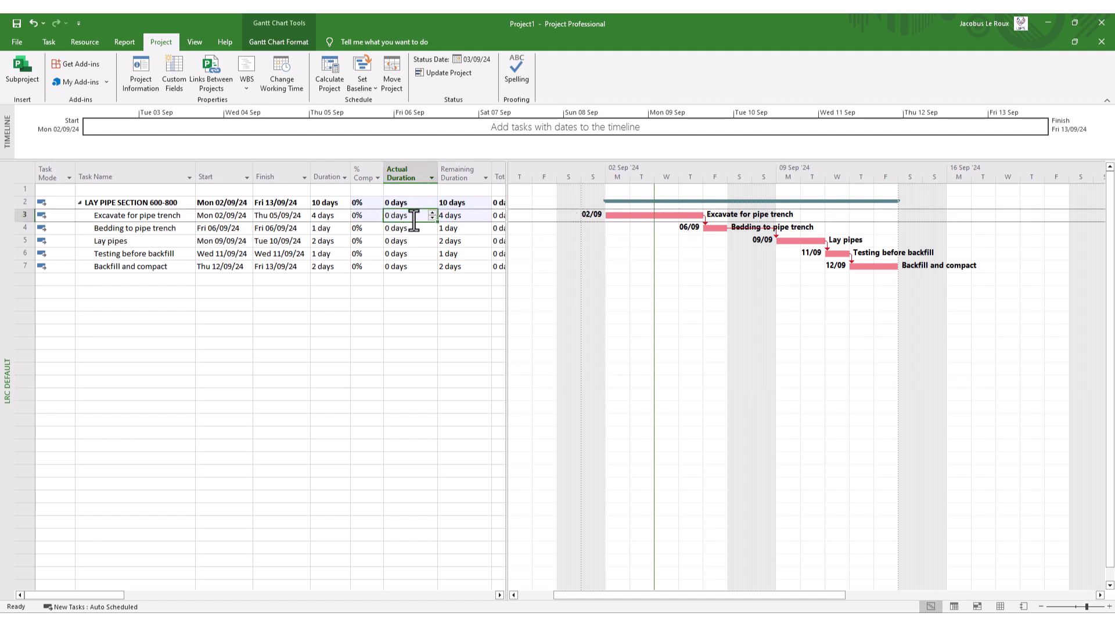
text(2)
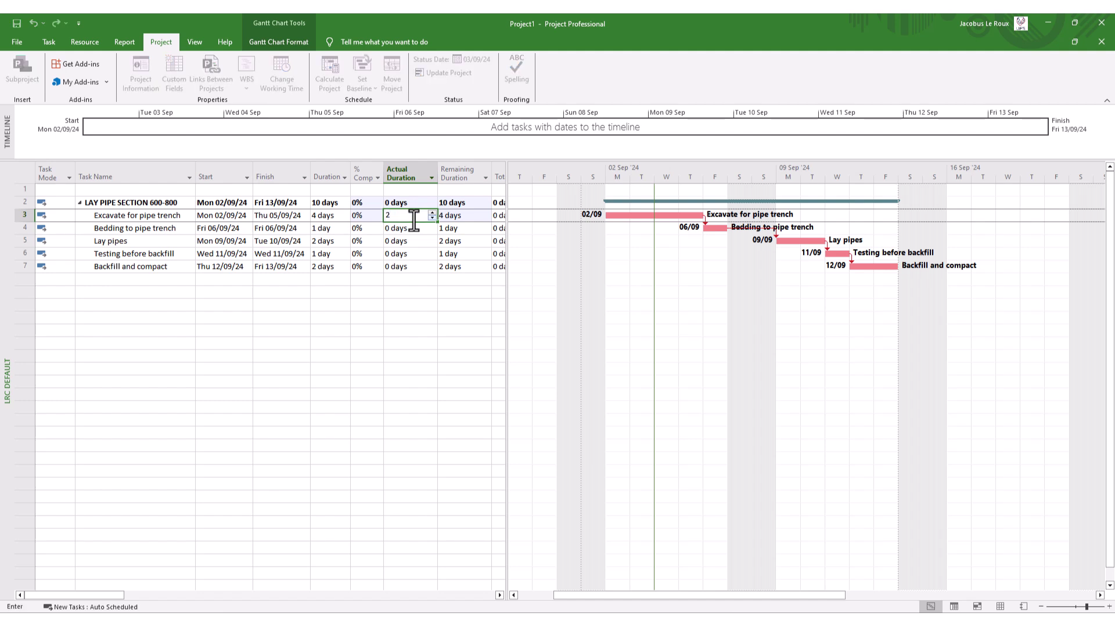
key(Return)
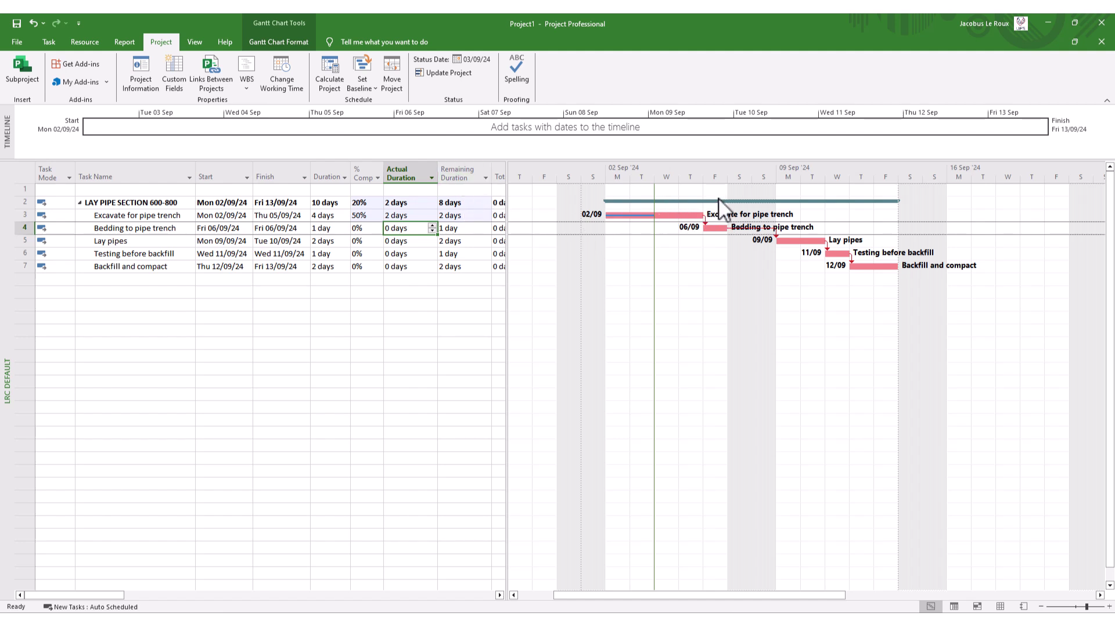
- Set the remaining duration of Excavate for pipe trench to 3 days and compare it with the actual duration
click(474, 215)
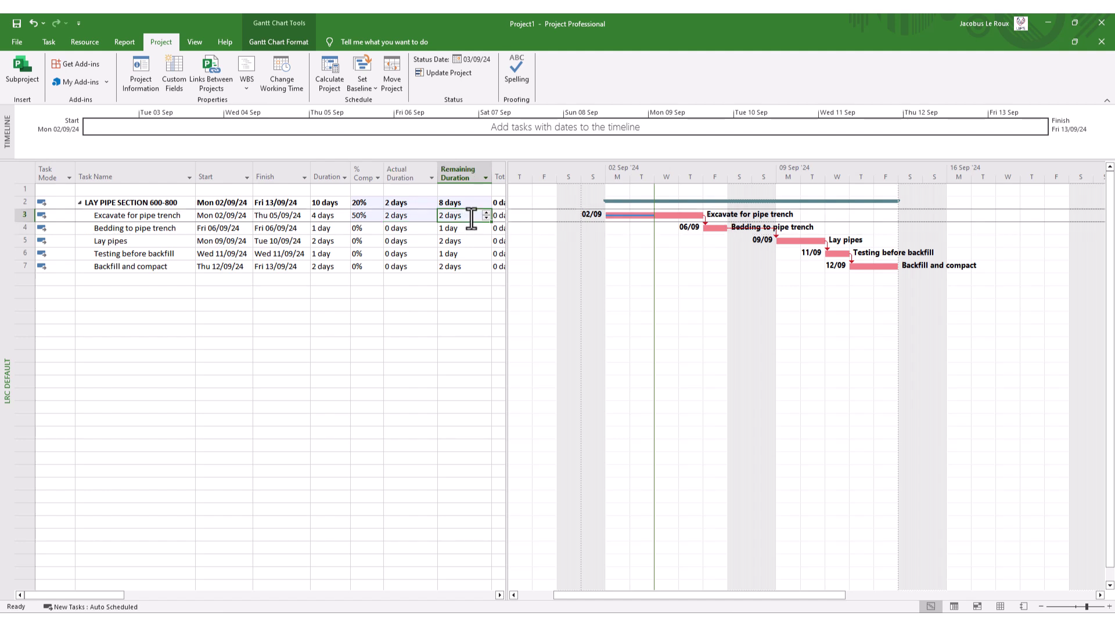
text(3)
key(Return)
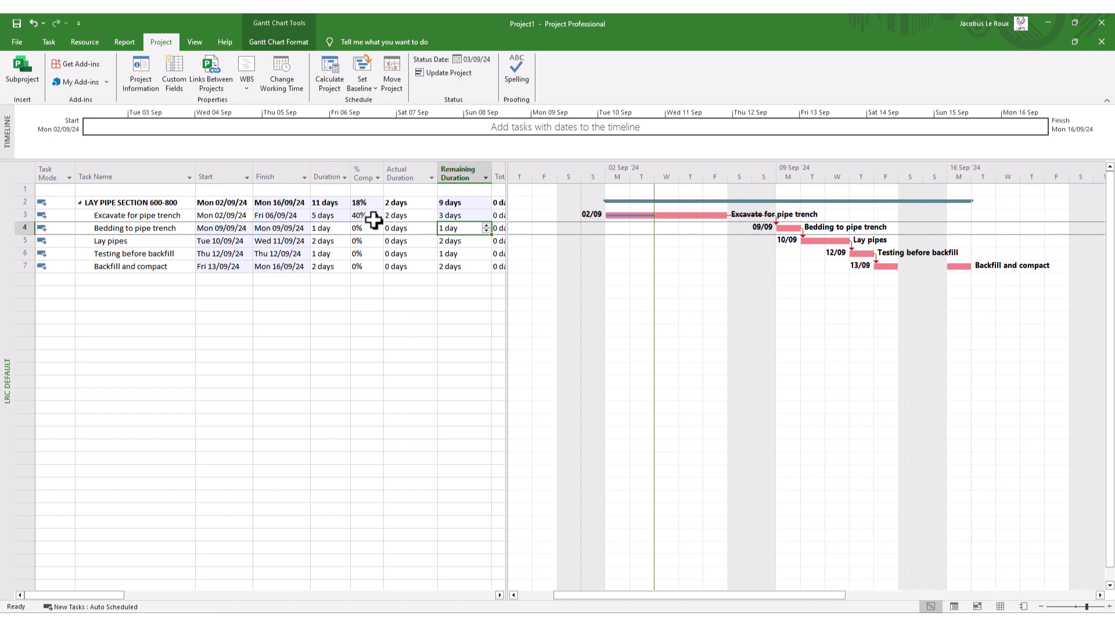
click(467, 216)
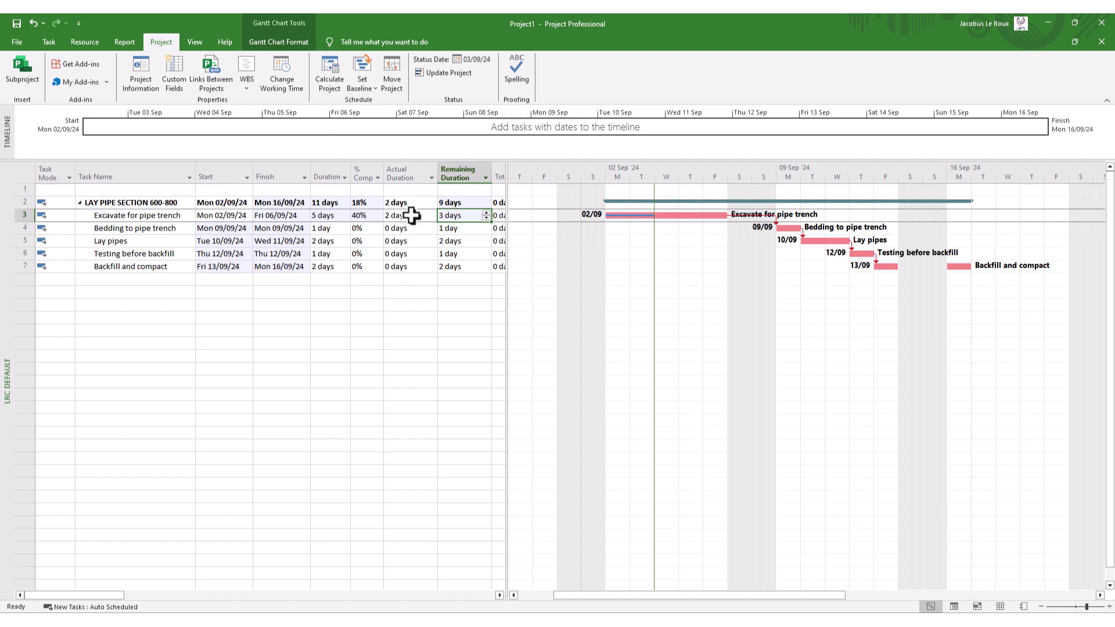
click(414, 216)
click(466, 216)
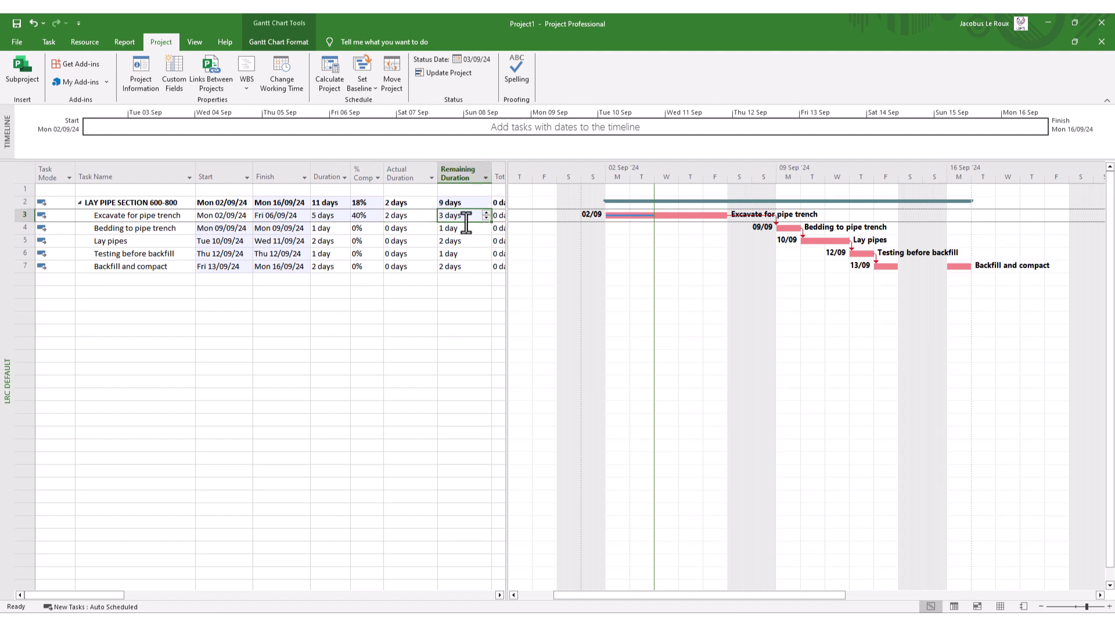